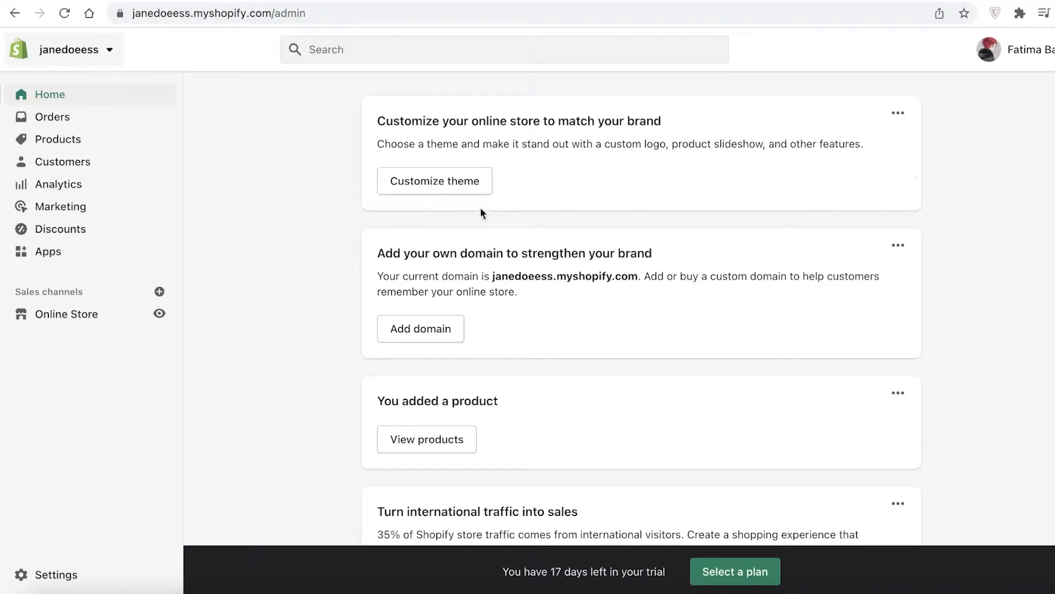
Return from the orders list to the admin home page and dismiss the plan savings banner.
left_click(68, 121)
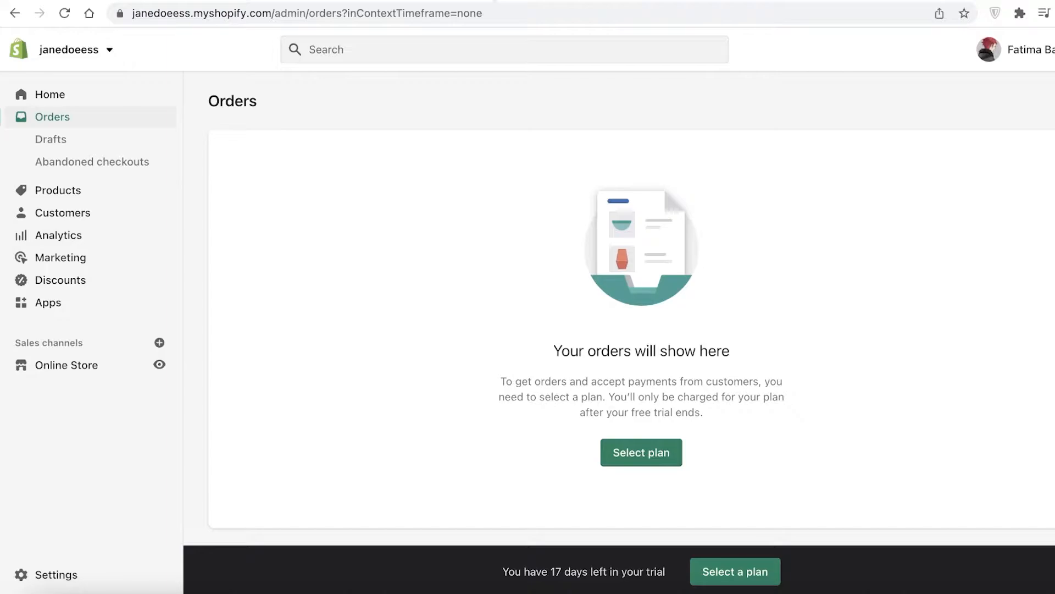
left_click(54, 102)
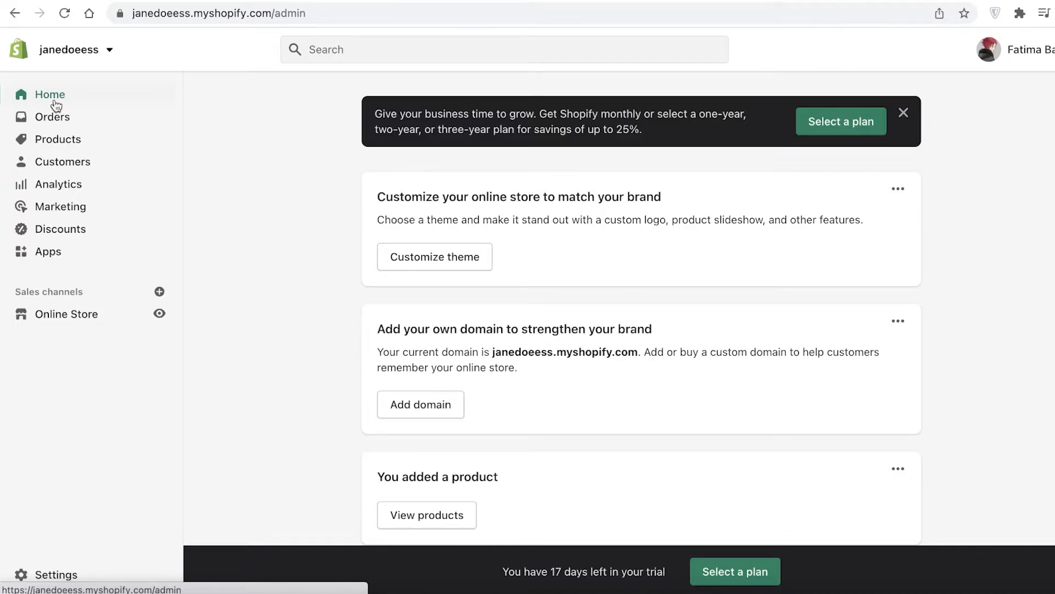
left_click(904, 112)
scroll(385, 264, "down", 10)
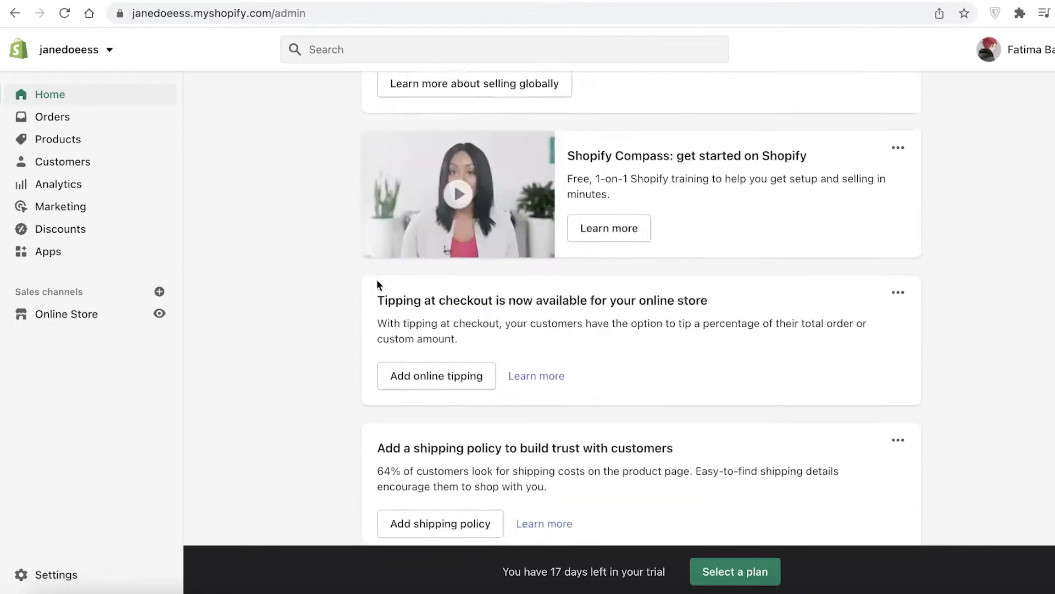
scroll(330, 250, "up", 10)
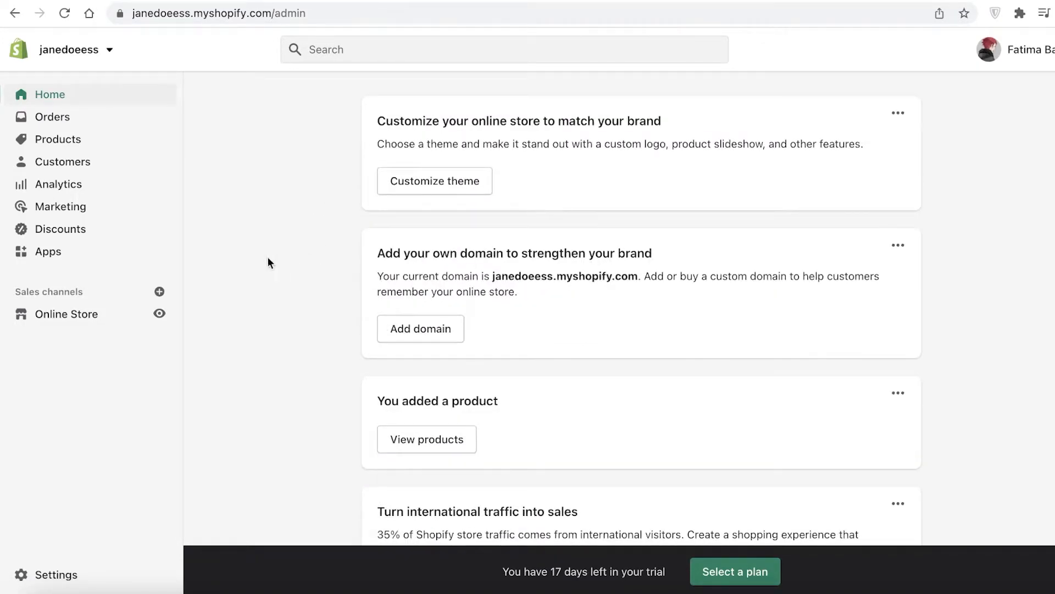
Start a new product in the store and title it Canva Planner.
left_click(74, 144)
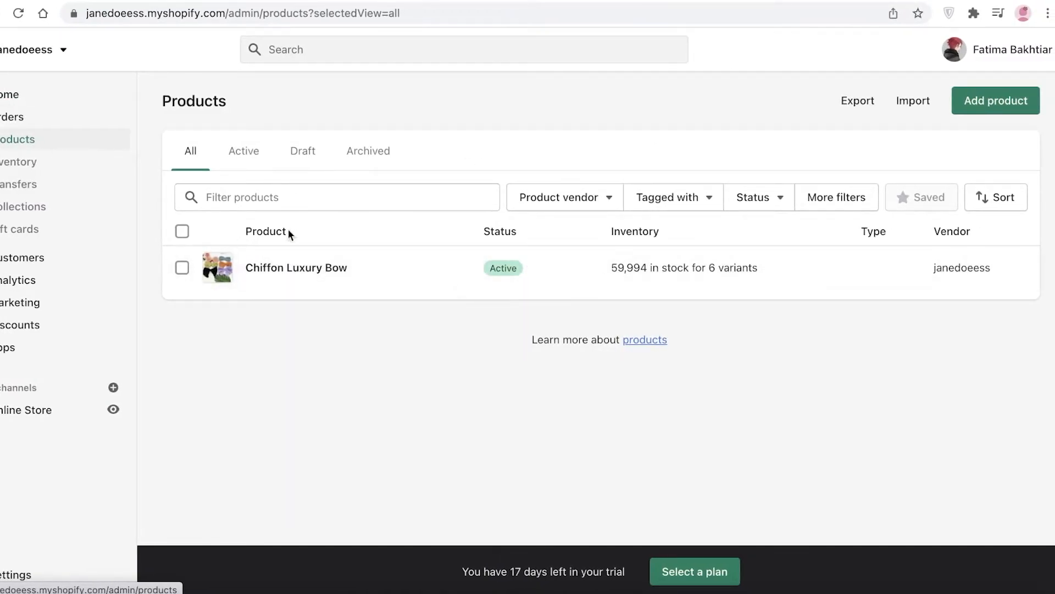
left_click(1008, 101)
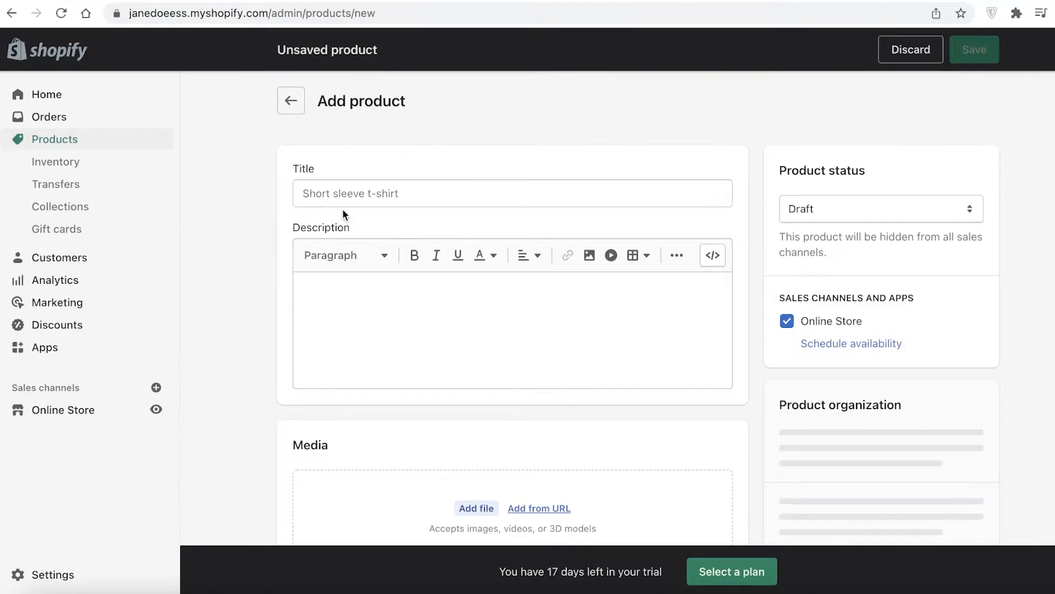
left_click(357, 196)
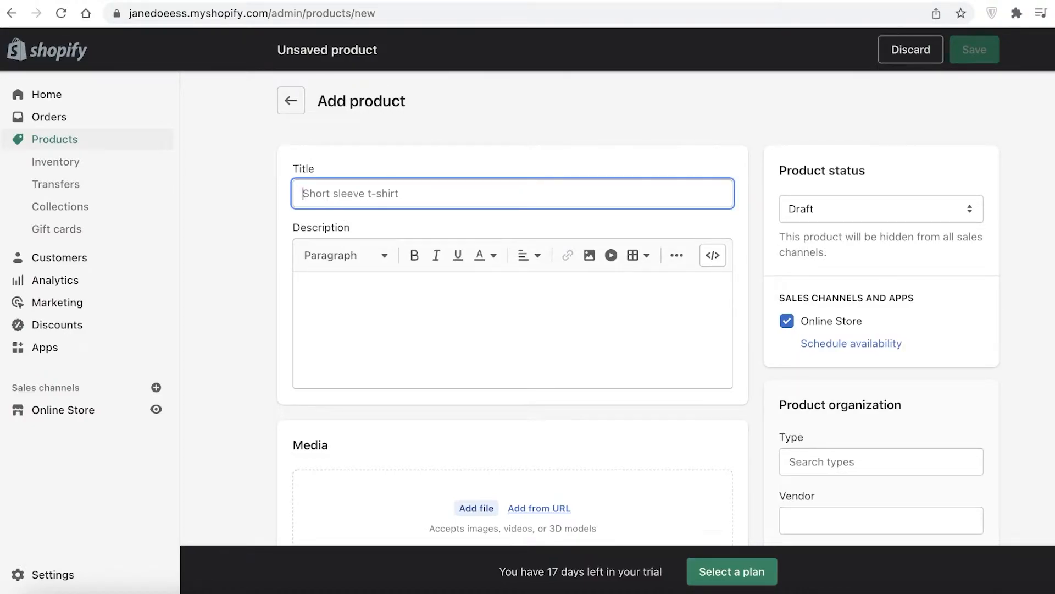
type("Canva Planner")
Enter the product description "This is a canva planner for pros." and start a new line below it.
left_click(390, 305)
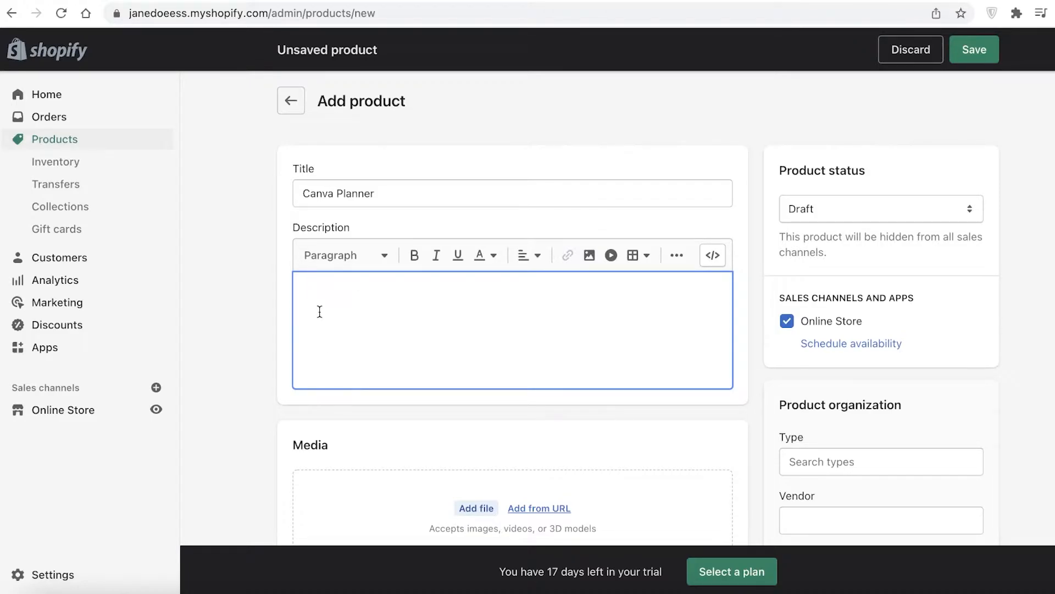
scroll(330, 373, "down", 1)
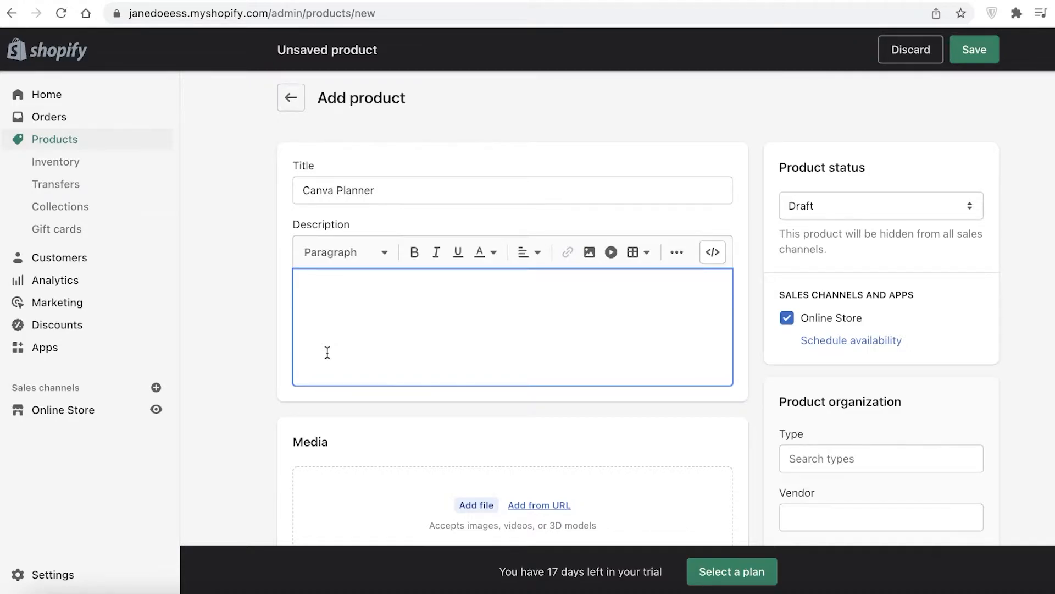
scroll(332, 363, "down", 4)
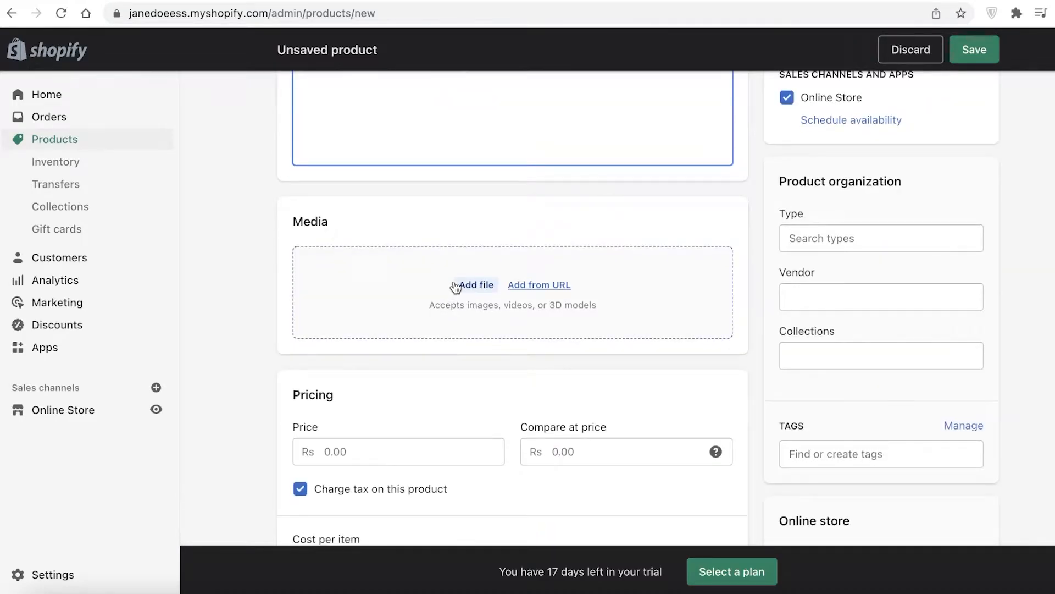
scroll(476, 311, "up", 1)
key("Return")
scroll(477, 313, "up", 1)
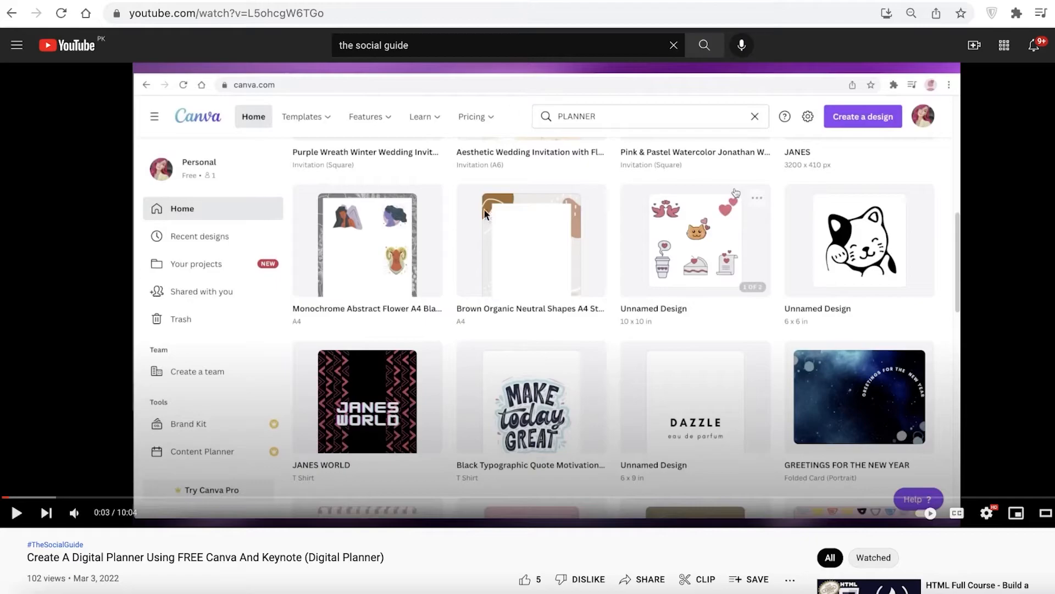
Switch to YouTube and open the embed code of the video "Create A Digital Planner Using FREE Canva And Keynote (Digital Planner)".
scroll(315, 273, "down", 3)
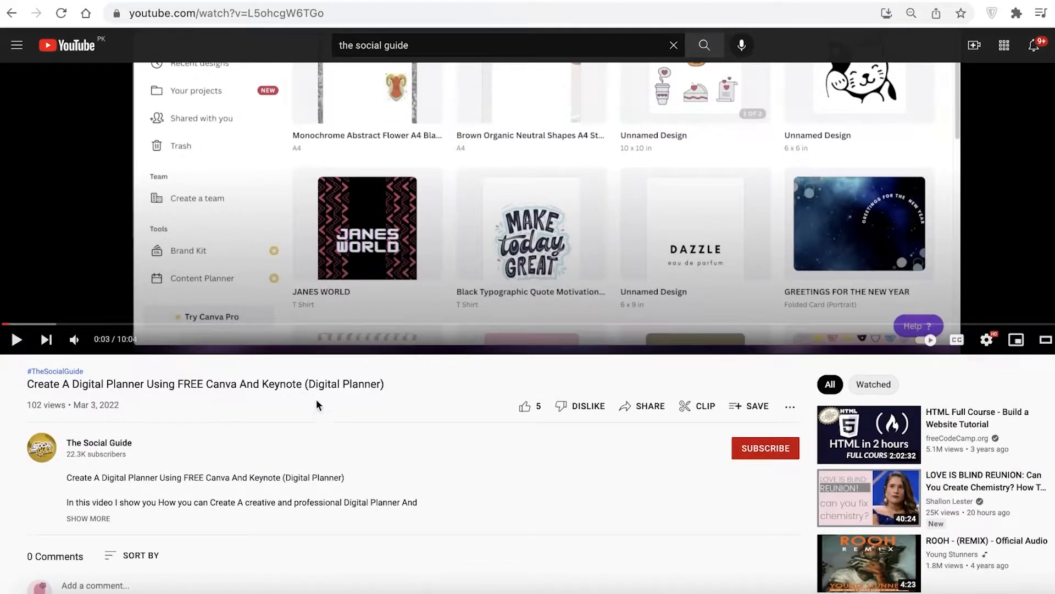
scroll(314, 391, "up", 3)
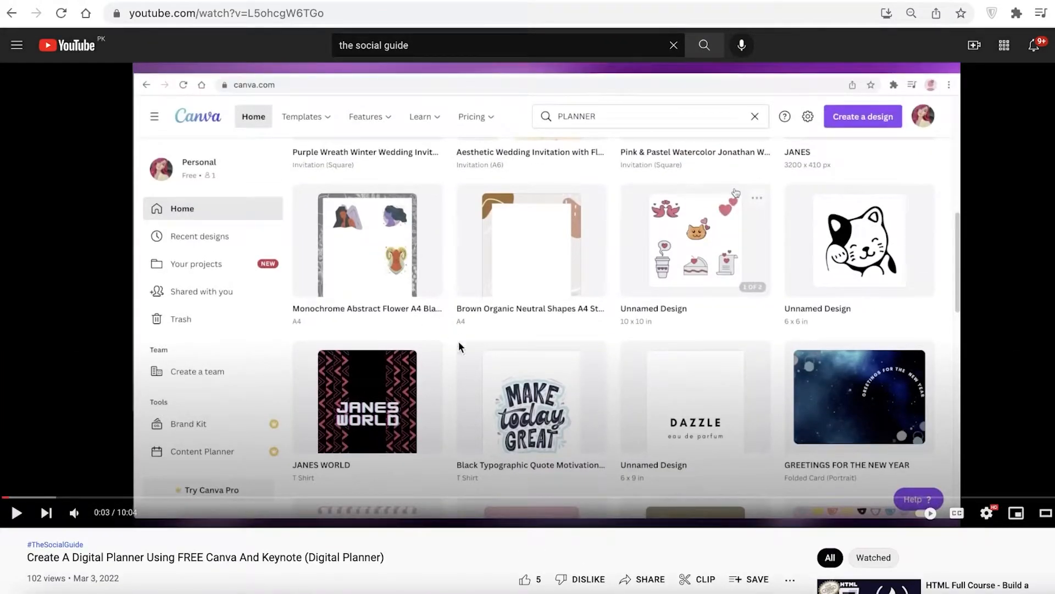
scroll(513, 415, "down", 5)
scroll(513, 417, "up", 5)
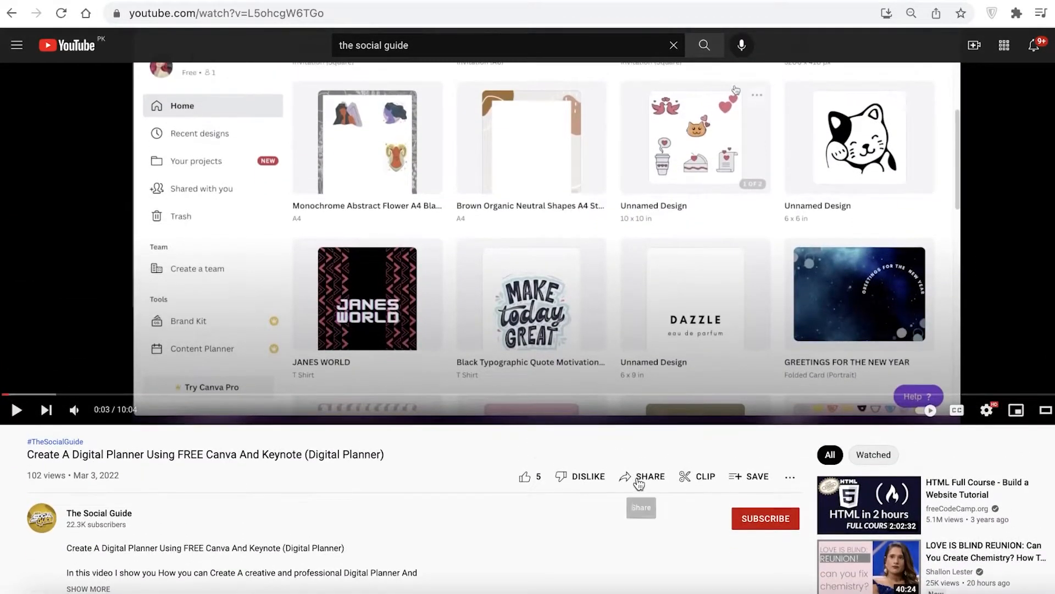
left_click(639, 477)
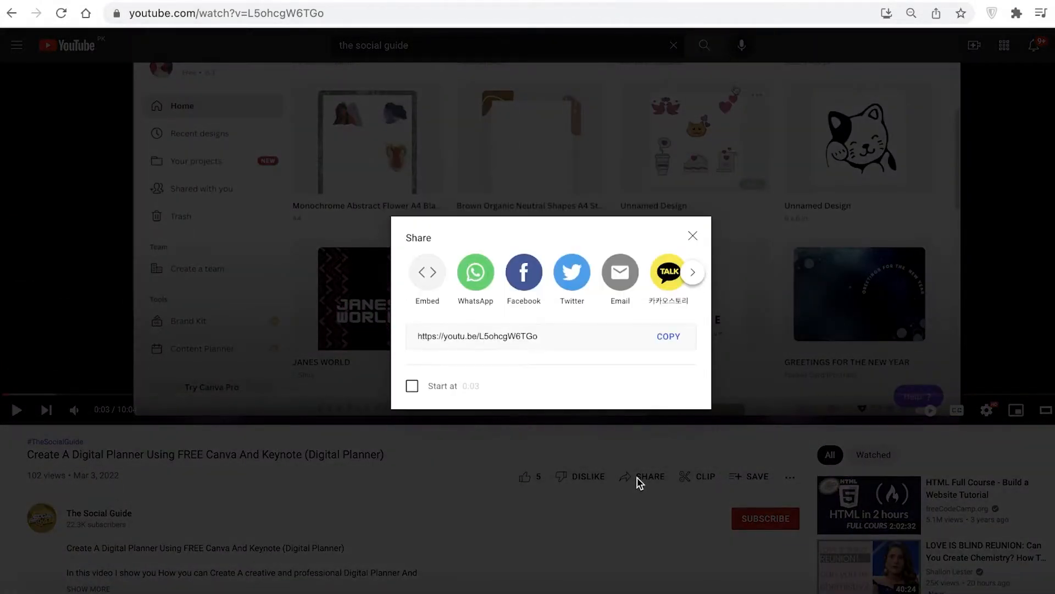
left_click(428, 282)
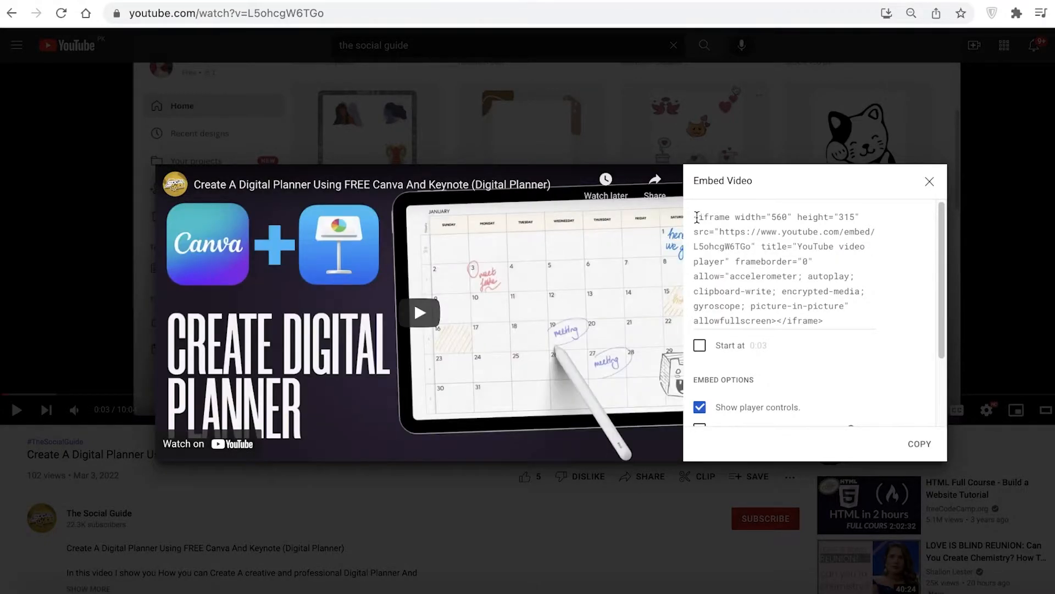
Copy the video's complete iframe embed code.
left_click_drag(697, 217, 836, 326)
key("super+c")
scroll(835, 325, "down", 2)
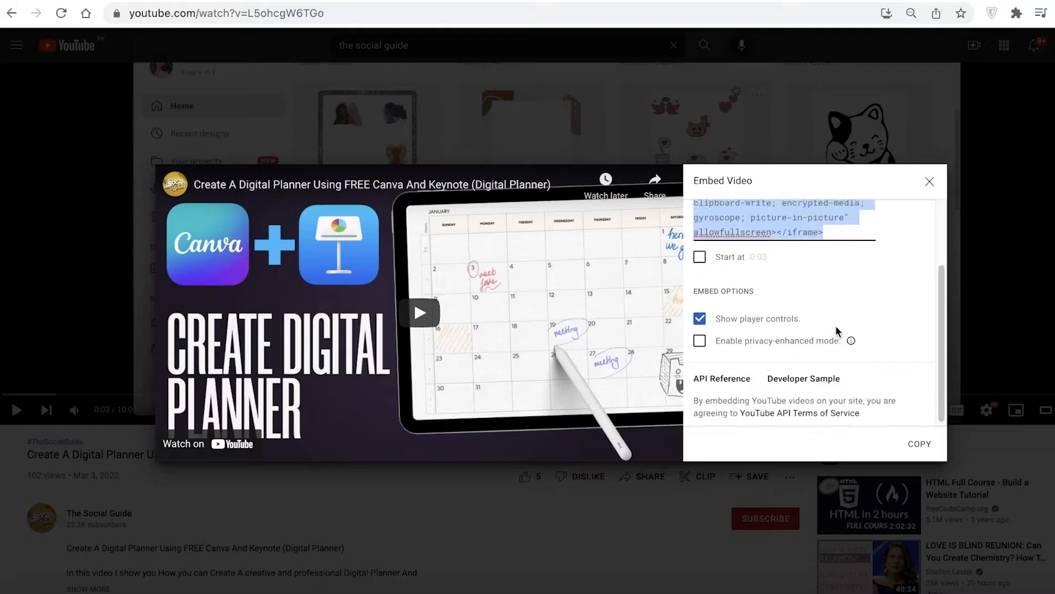
scroll(836, 326, "up", 2)
right_click(761, 236)
left_click(389, 352)
left_click(710, 349)
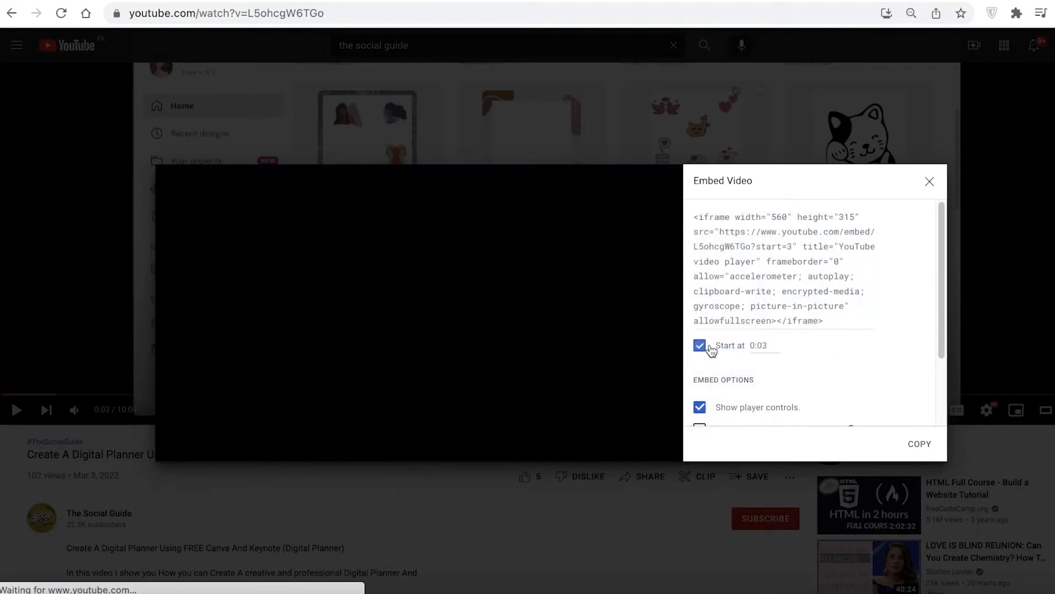
left_click(710, 346)
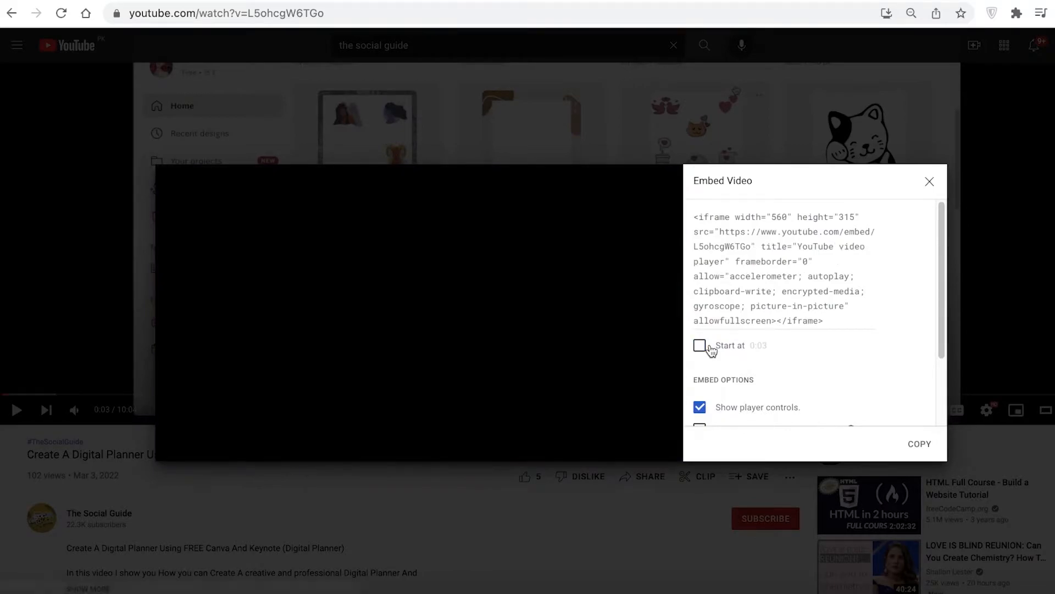
scroll(811, 245, "down", 2)
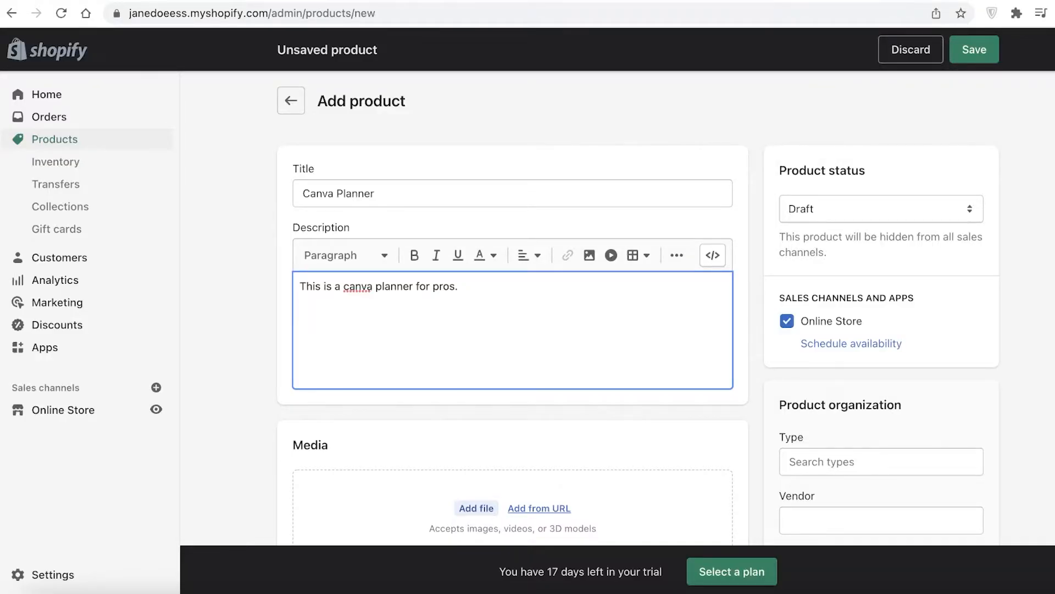
Switch back to Shopify and paste the iframe embed code into the product description below the first sentence.
right_click(342, 315)
left_click(365, 419)
scroll(368, 404, "down", 4)
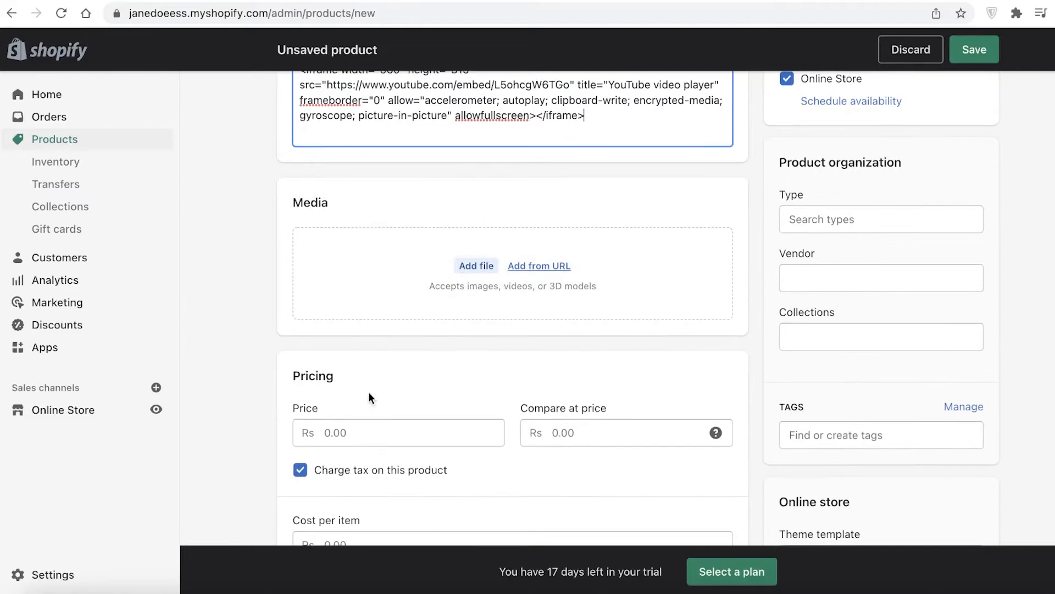
Set the product price to Rs 12 and save the new product.
scroll(382, 382, "down", 1)
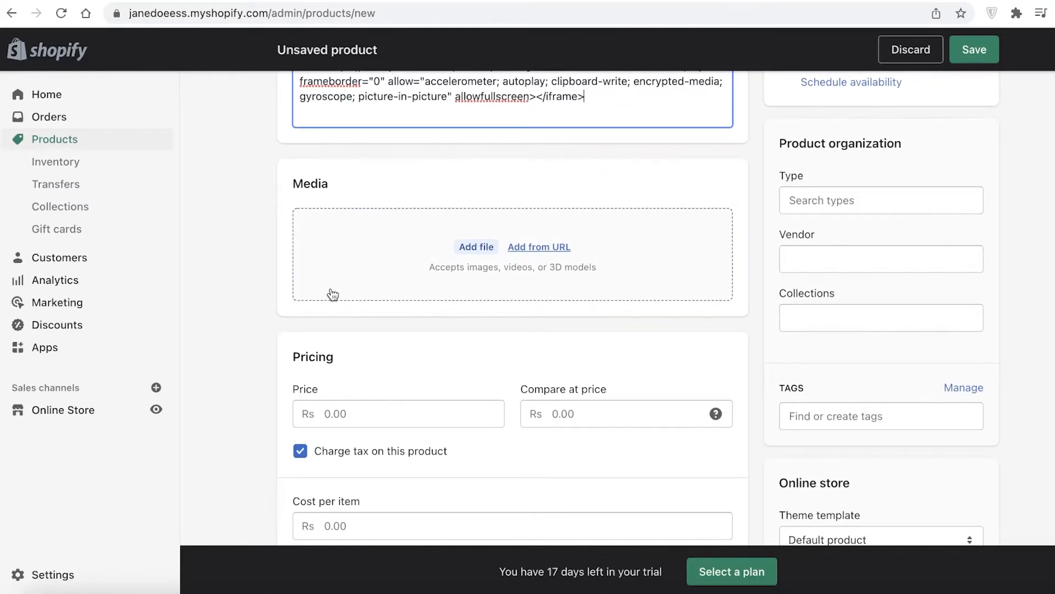
scroll(336, 352, "down", 1)
left_click(351, 370)
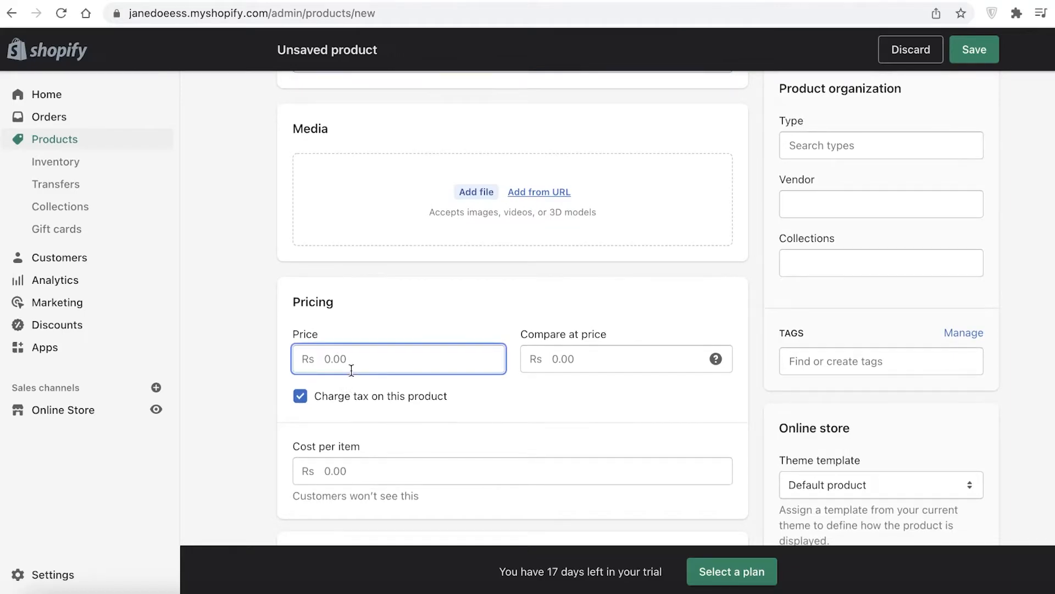
type("12")
scroll(353, 381, "down", 20)
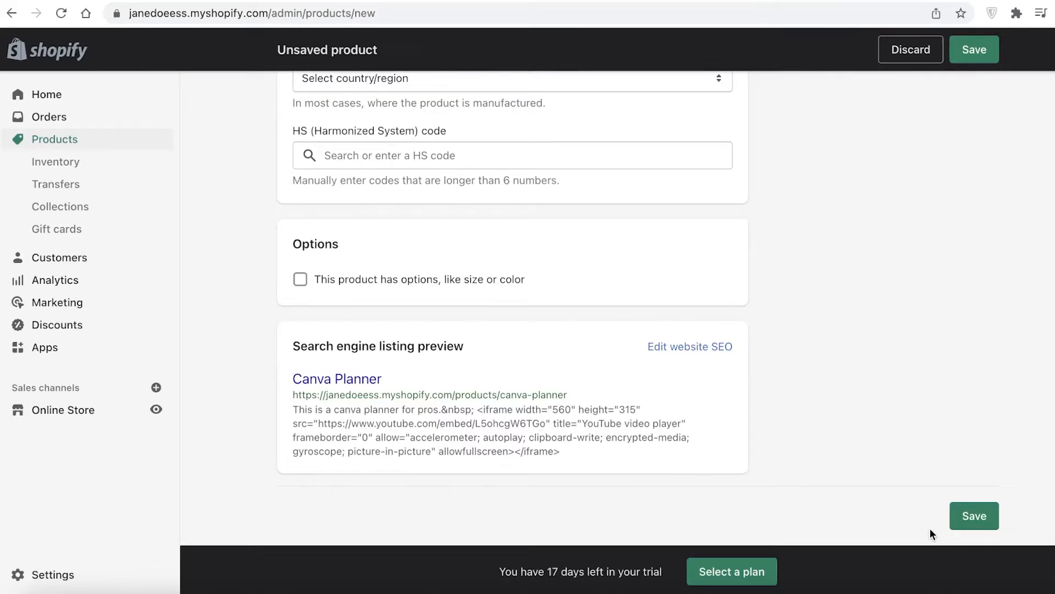
left_click(968, 516)
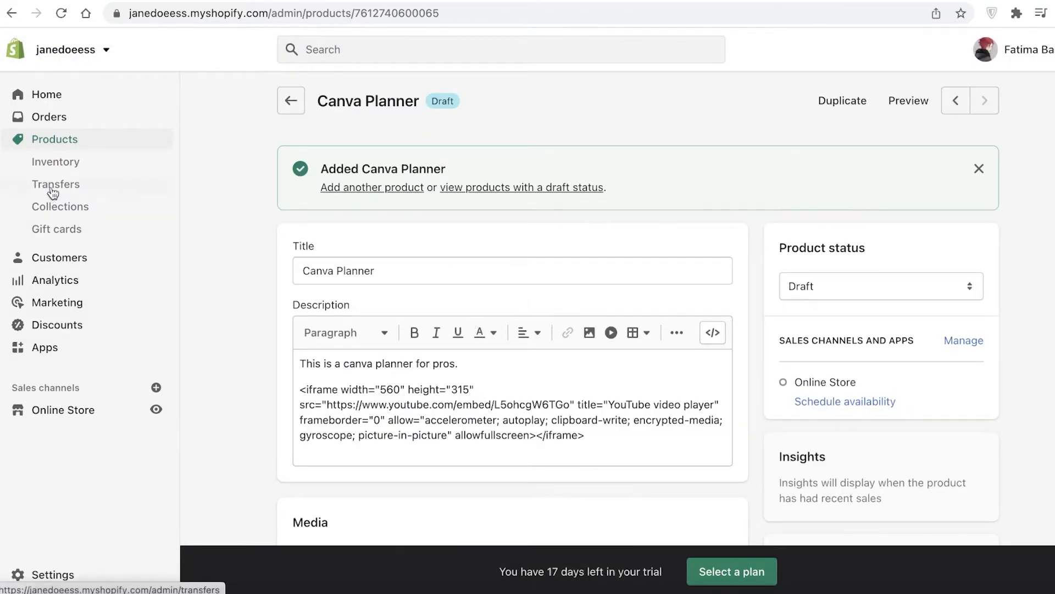
Reopen the Canva Planner product from the product list, set its SKU to 67 and save the change.
left_click(45, 144)
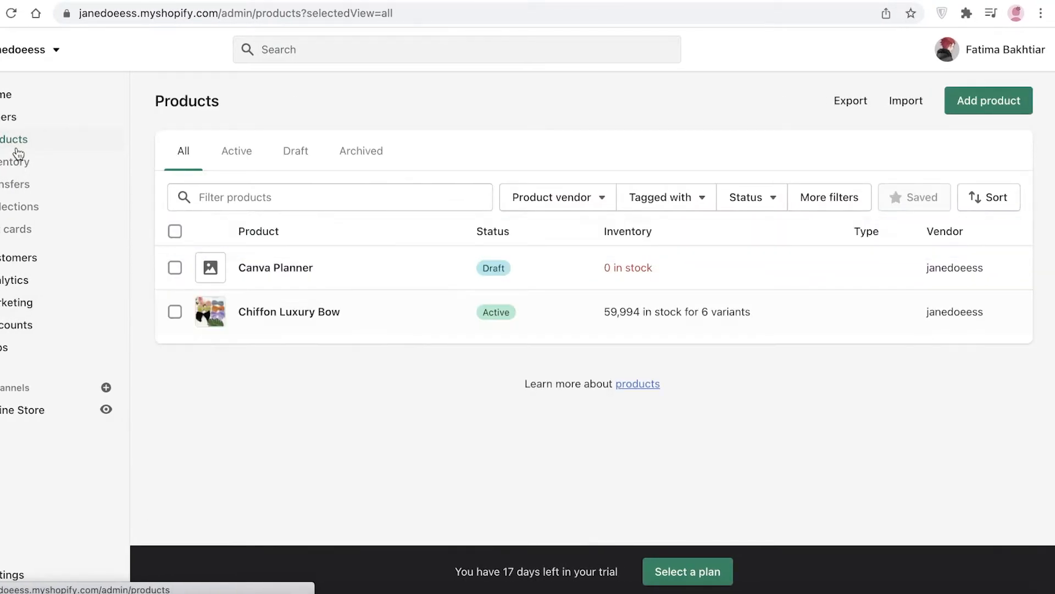
left_click(609, 268)
scroll(609, 268, "down", 8)
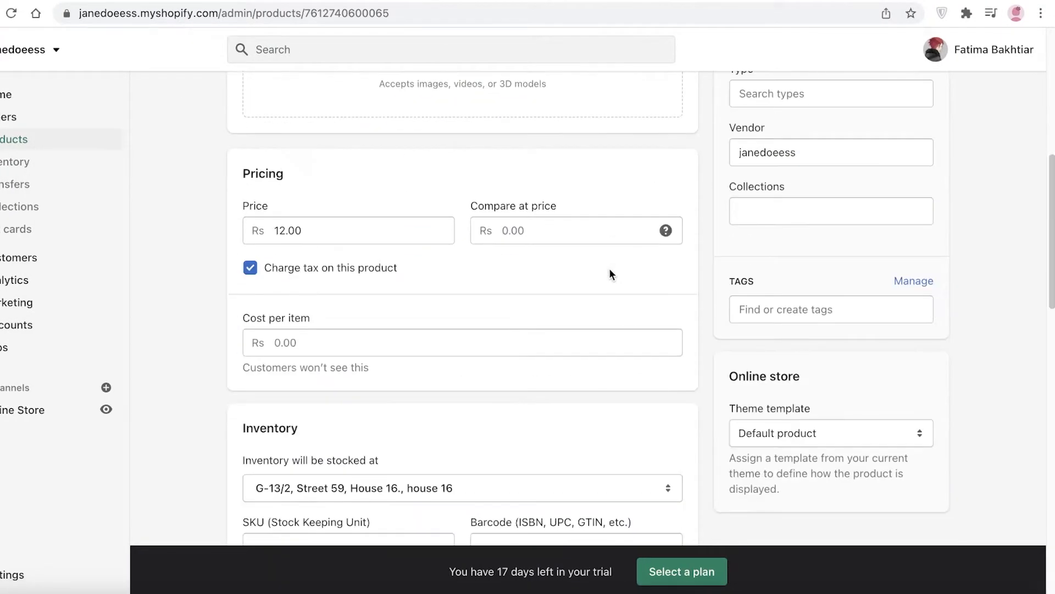
scroll(688, 185, "down", 8)
scroll(330, 256, "up", 5)
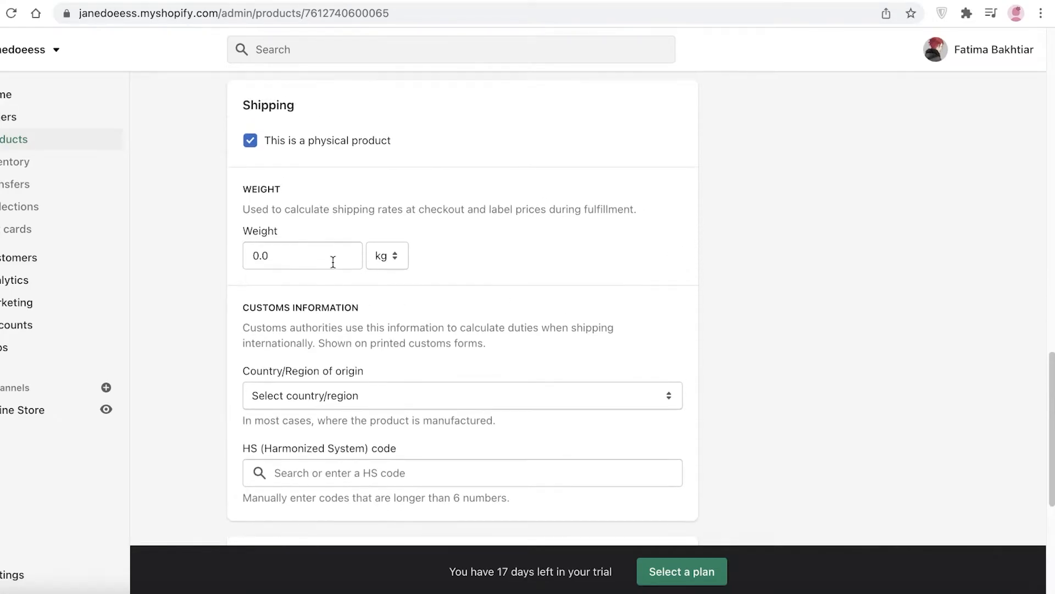
left_click(301, 113)
type("67")
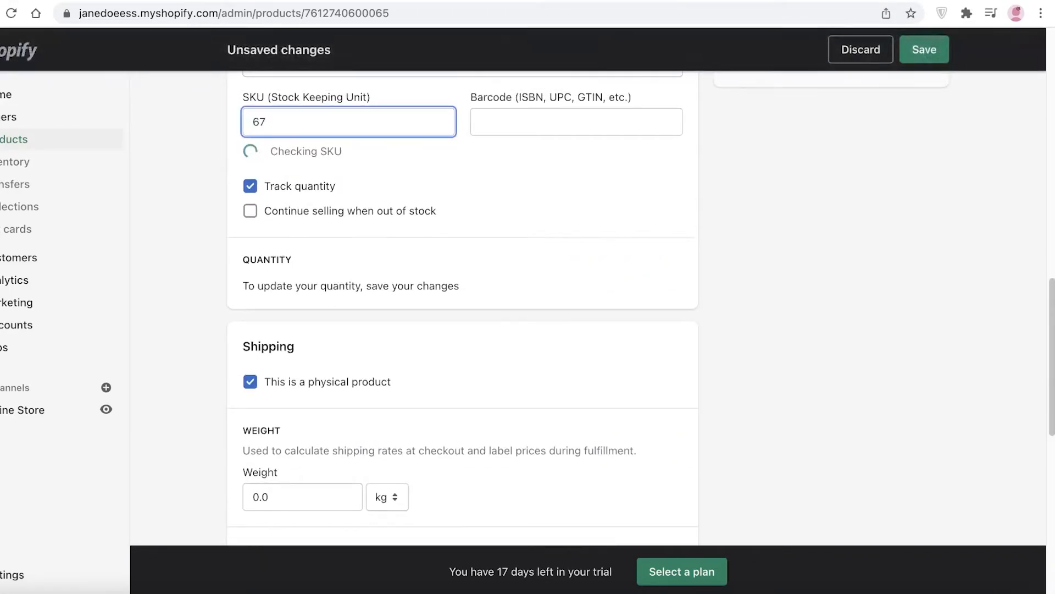
left_click(934, 49)
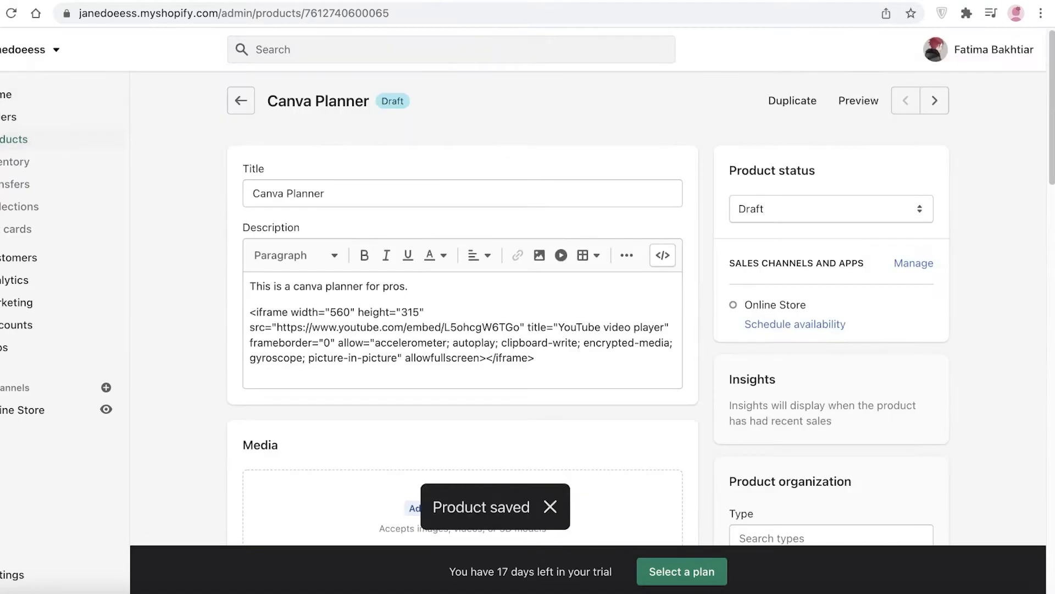
Check the catalog page of the live storefront for the new product and return to the admin product list.
left_click(16, 140)
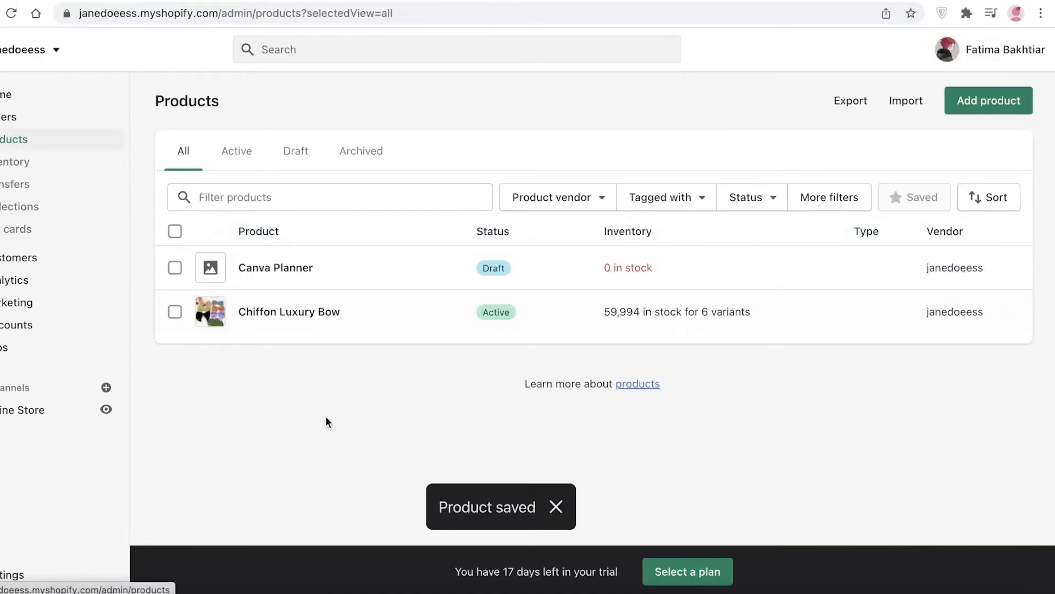
left_click(17, 412)
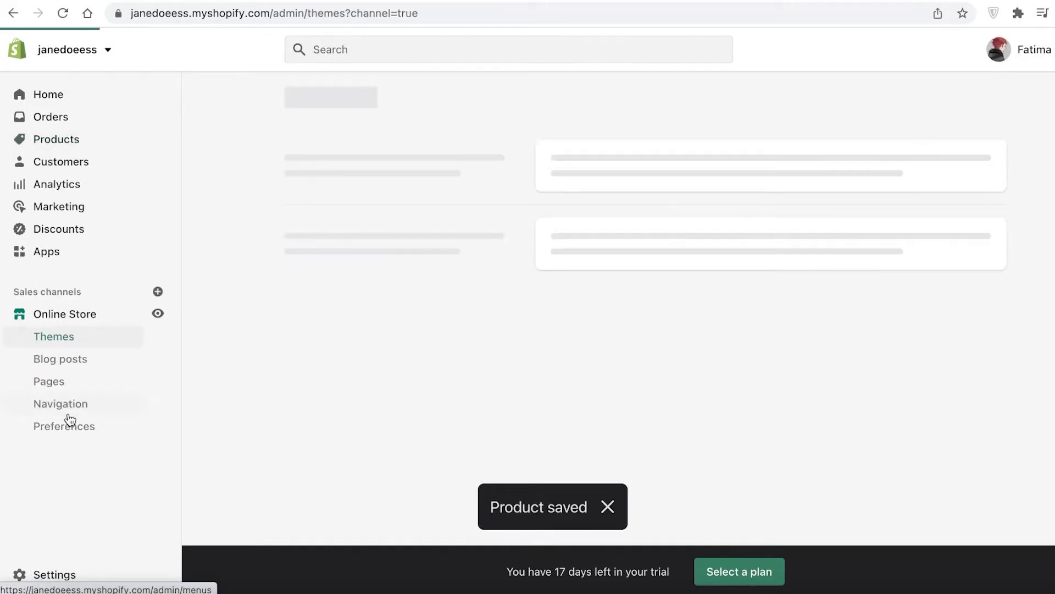
left_click(161, 317)
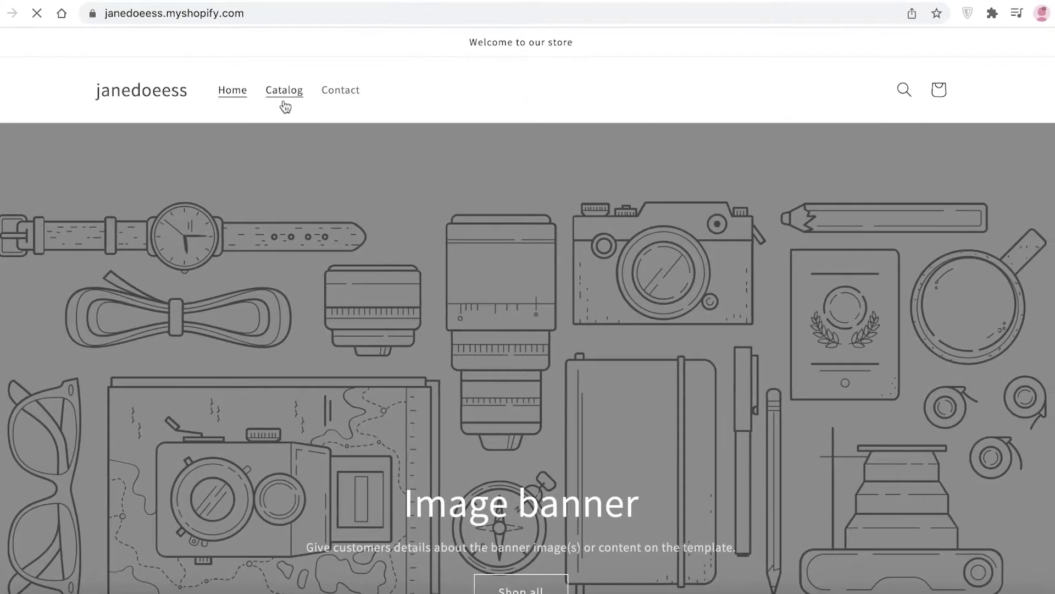
left_click(284, 106)
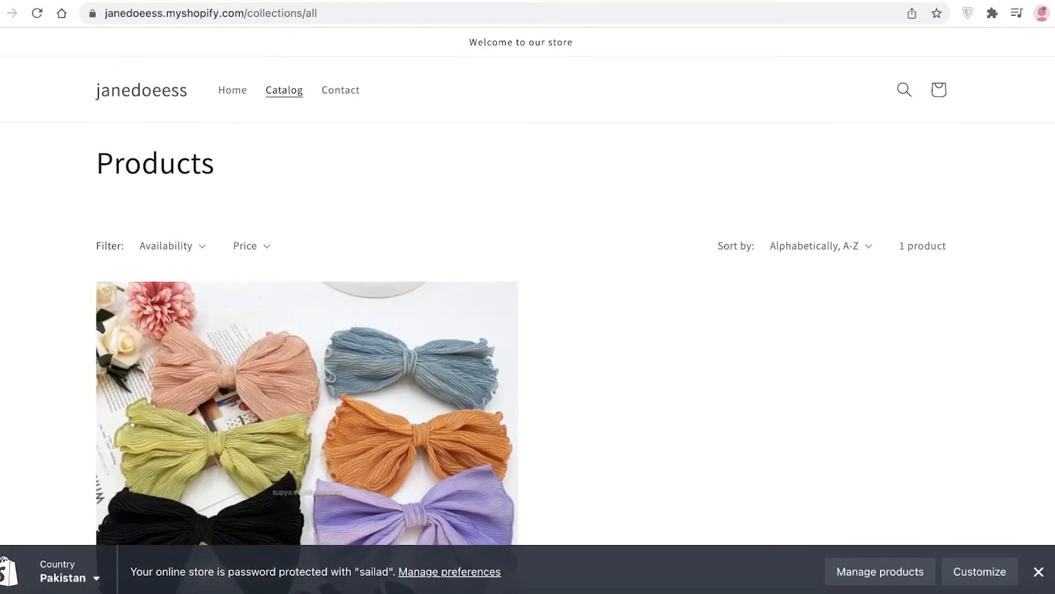
left_click(37, 13)
scroll(156, 104, "down", 10)
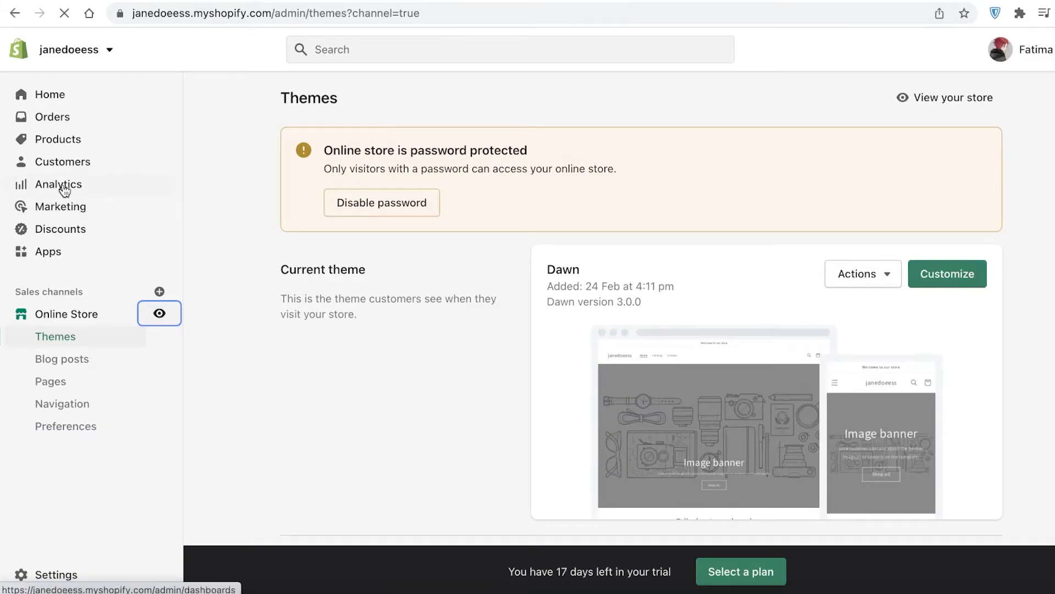
left_click(58, 139)
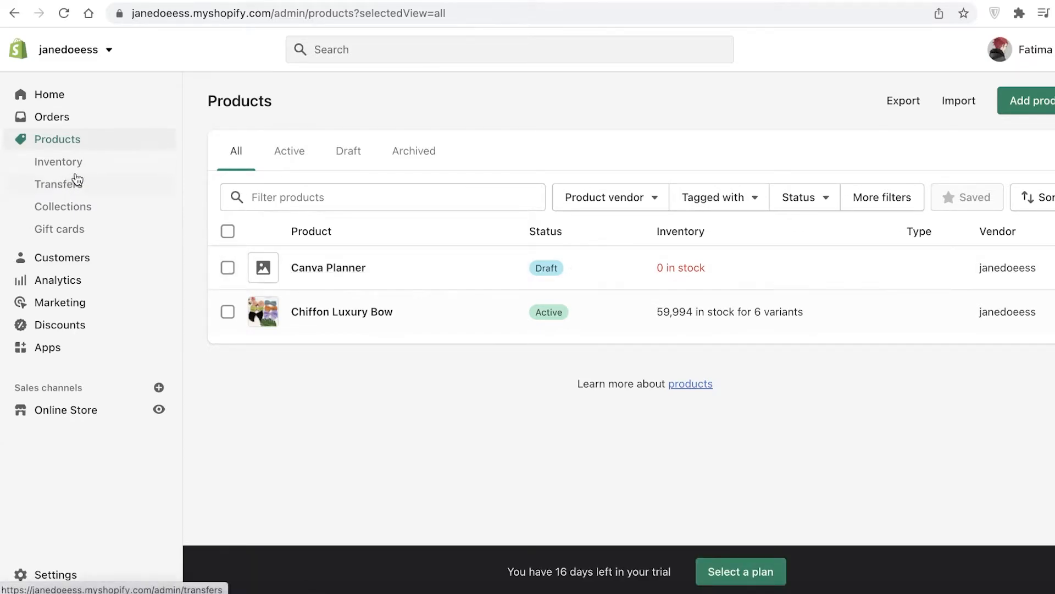
Open the Canva Planner product and cut the iframe embed code out of its description text.
left_click(365, 269)
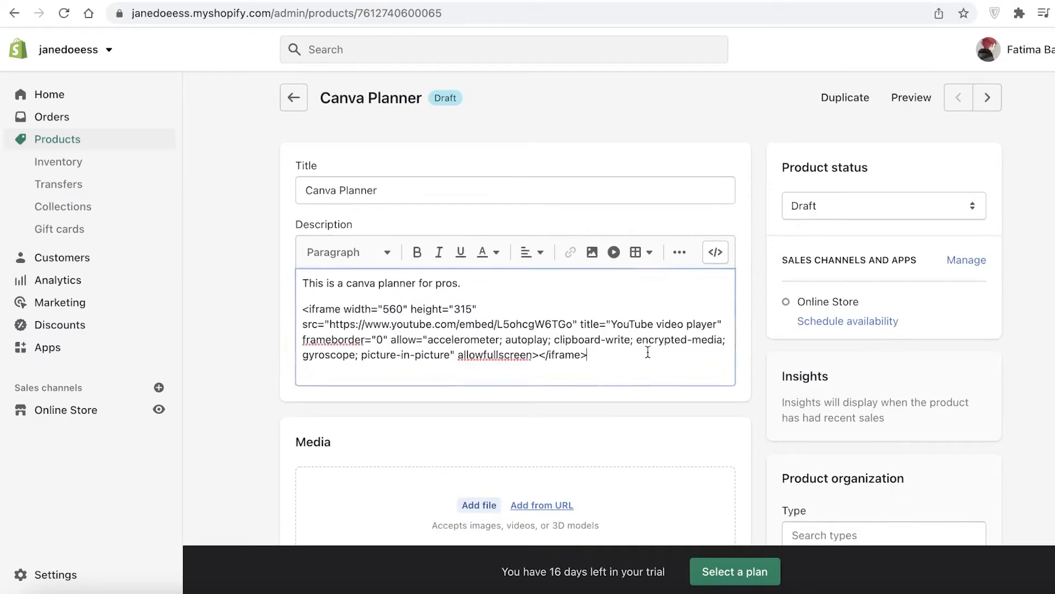
left_click_drag(662, 351, 274, 303)
key("ctrl+x")
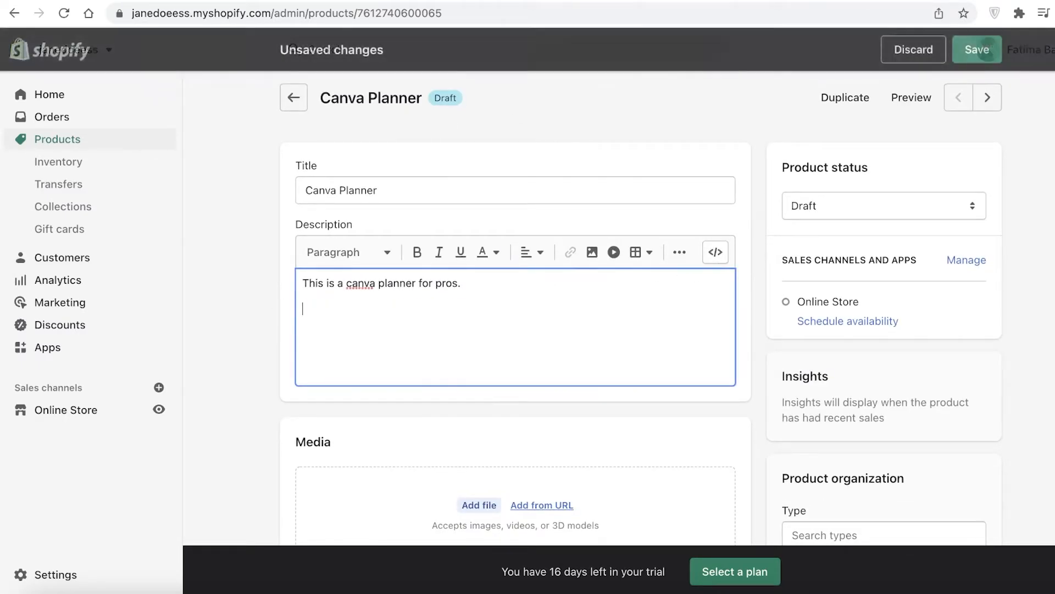
Paste the iframe embed code after the existing paragraphs in the description's HTML source and save the product.
left_click(713, 254)
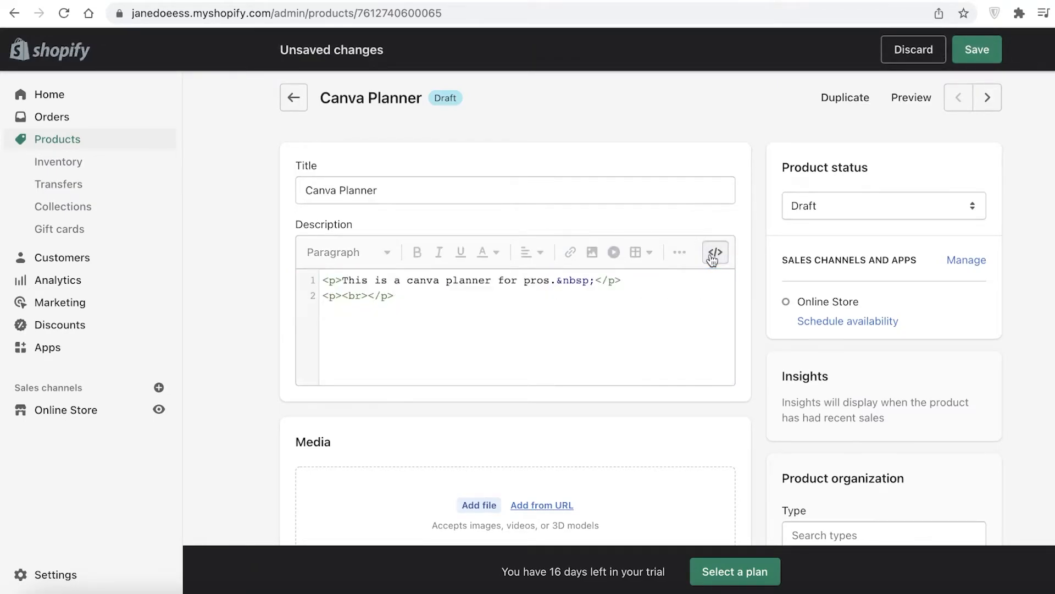
right_click(409, 294)
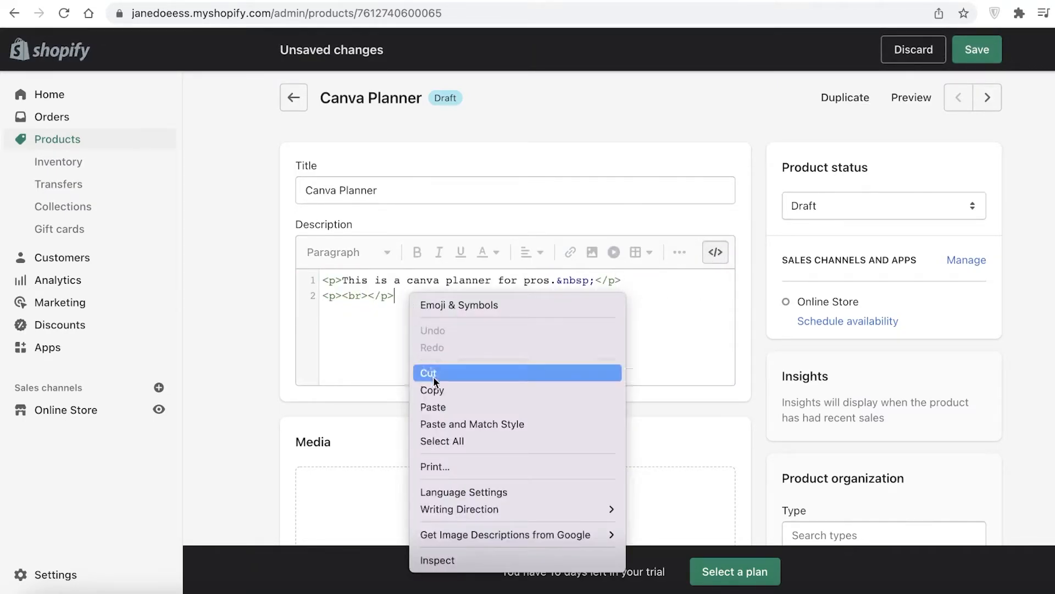
left_click(440, 407)
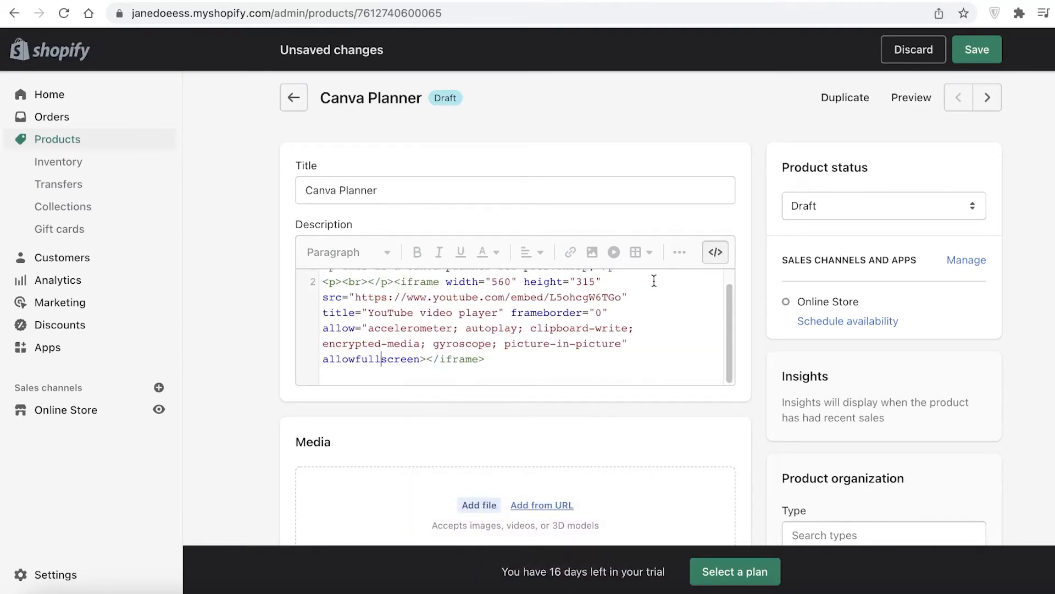
left_click(978, 49)
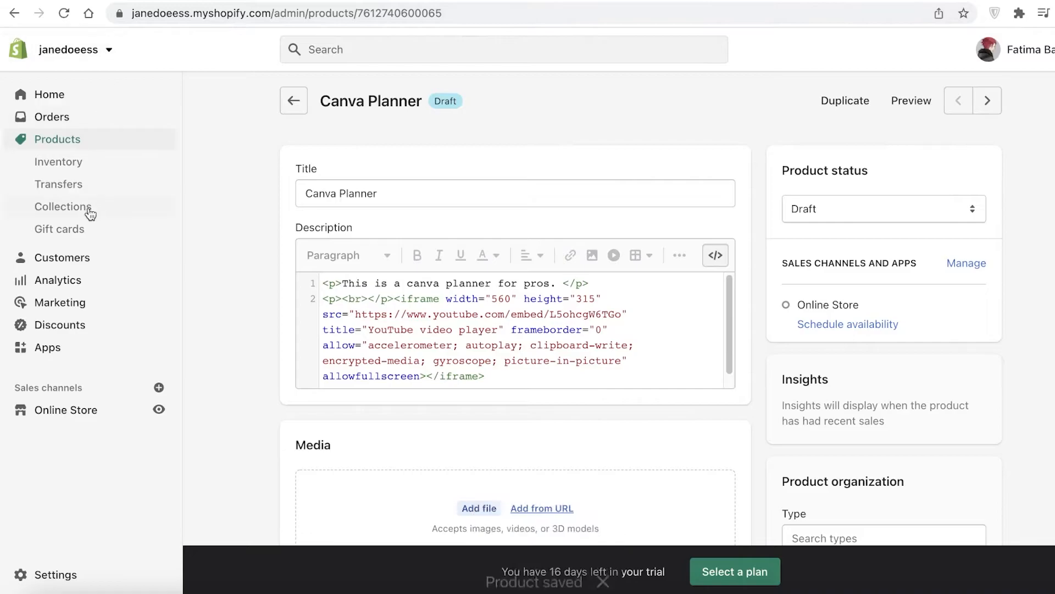
Preview the Canva Planner product from the product list and examine how the embedded video displays below the description.
left_click(69, 141)
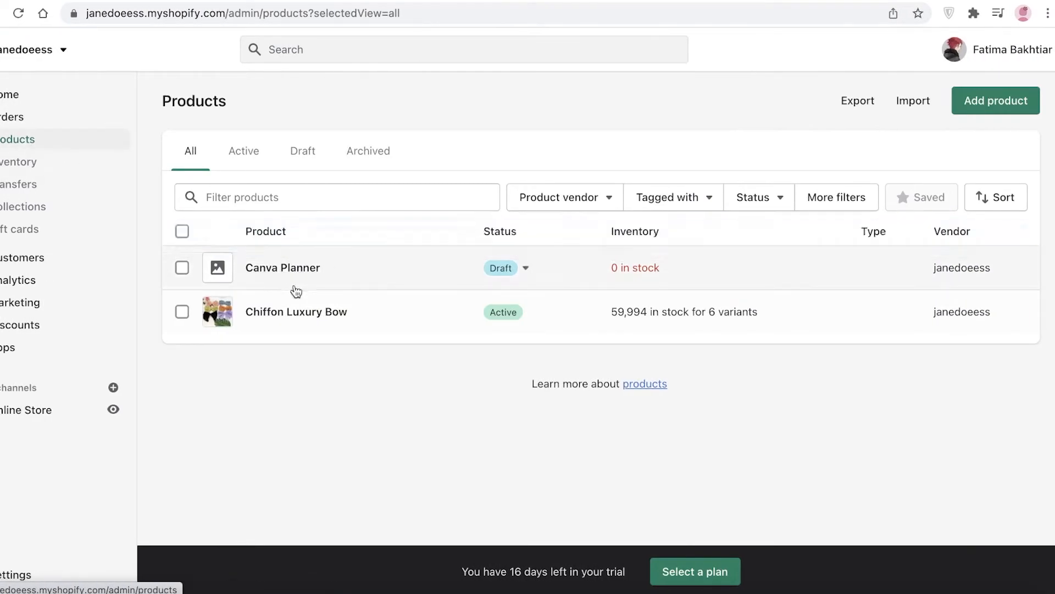
left_click(340, 269)
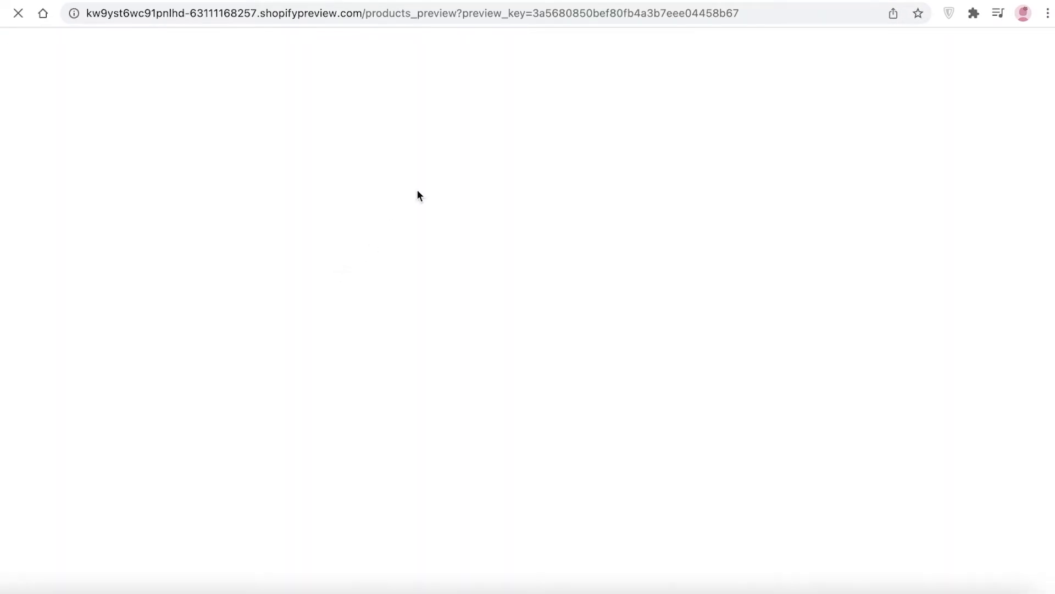
scroll(806, 478, "down", 3)
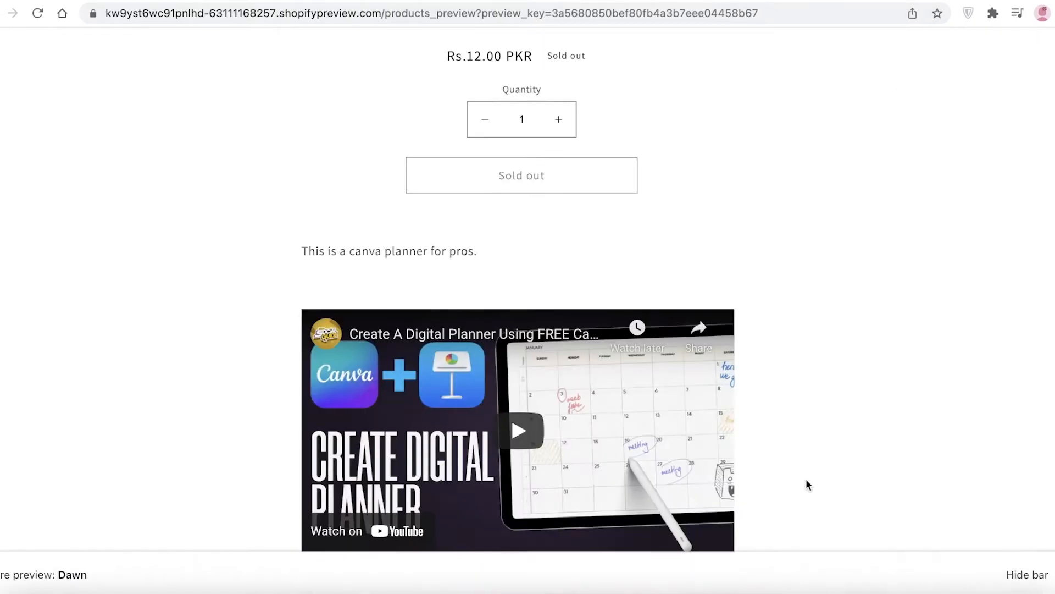
scroll(753, 202, "down", 5)
scroll(754, 202, "up", 4)
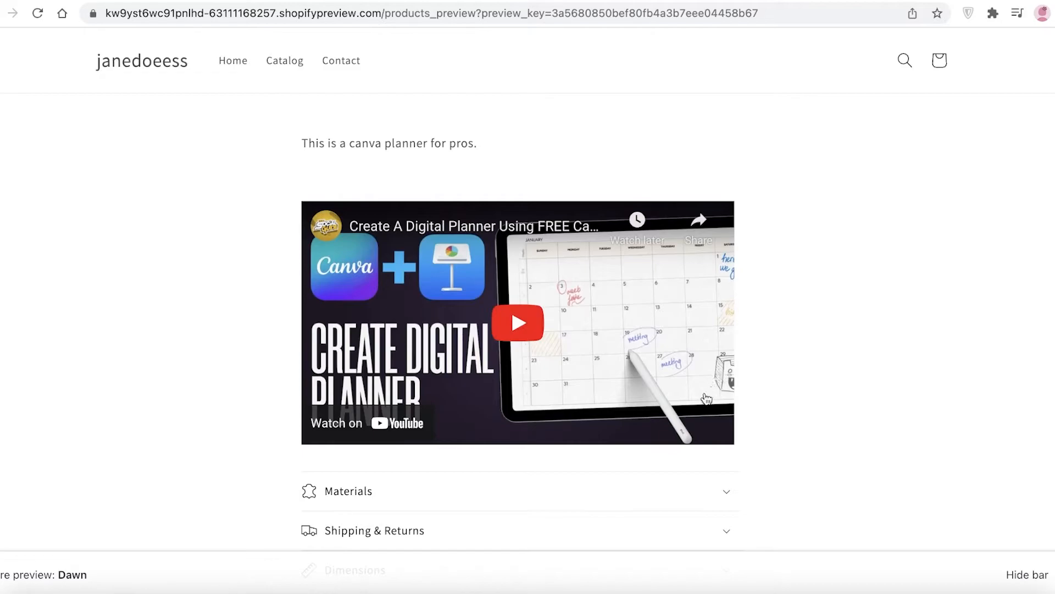
scroll(453, 266, "up", 5)
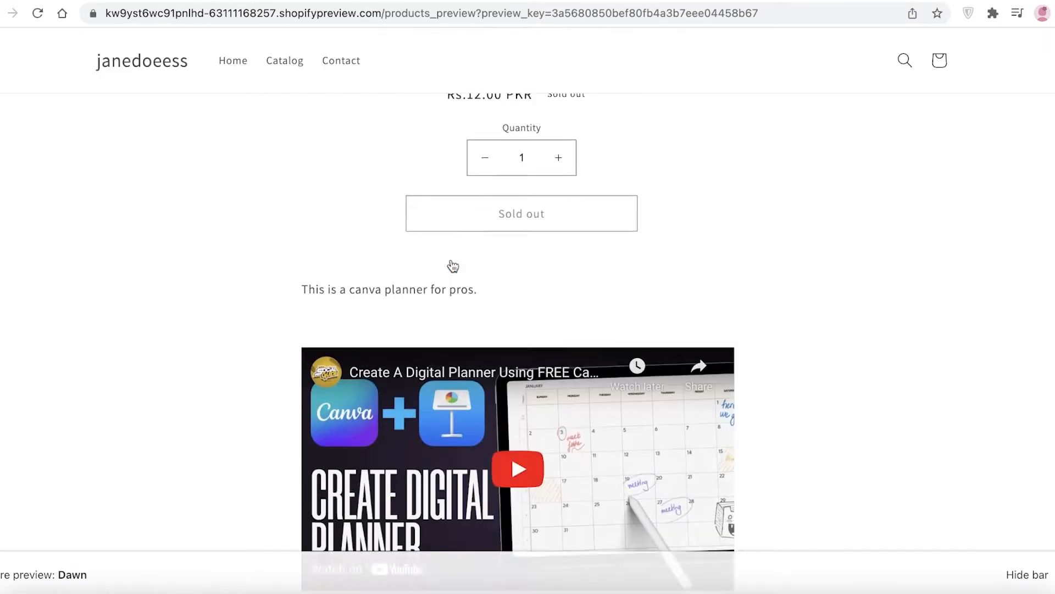
scroll(440, 308, "down", 3)
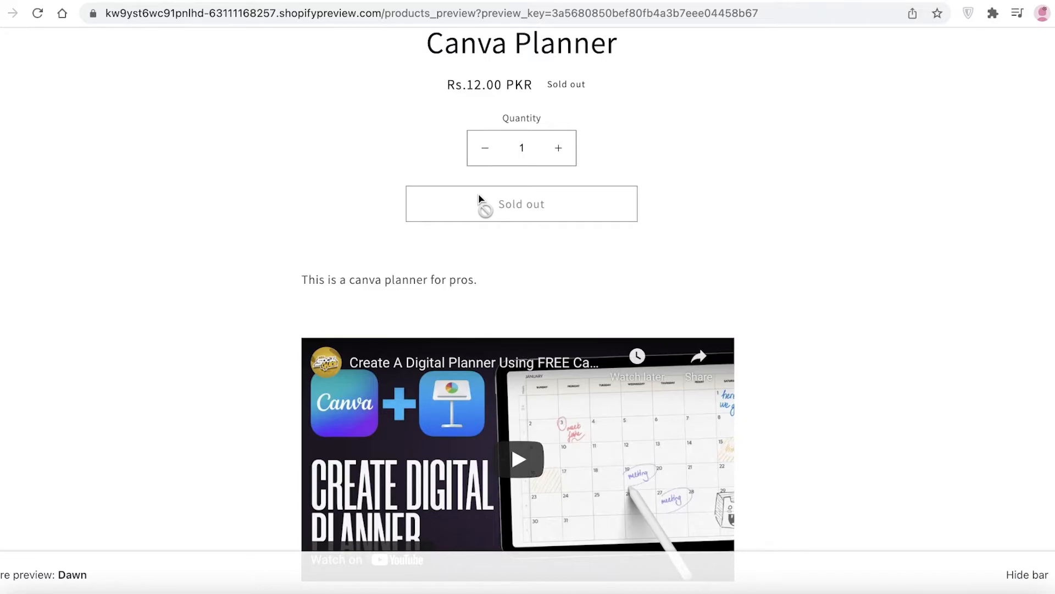
scroll(479, 198, "up", 3)
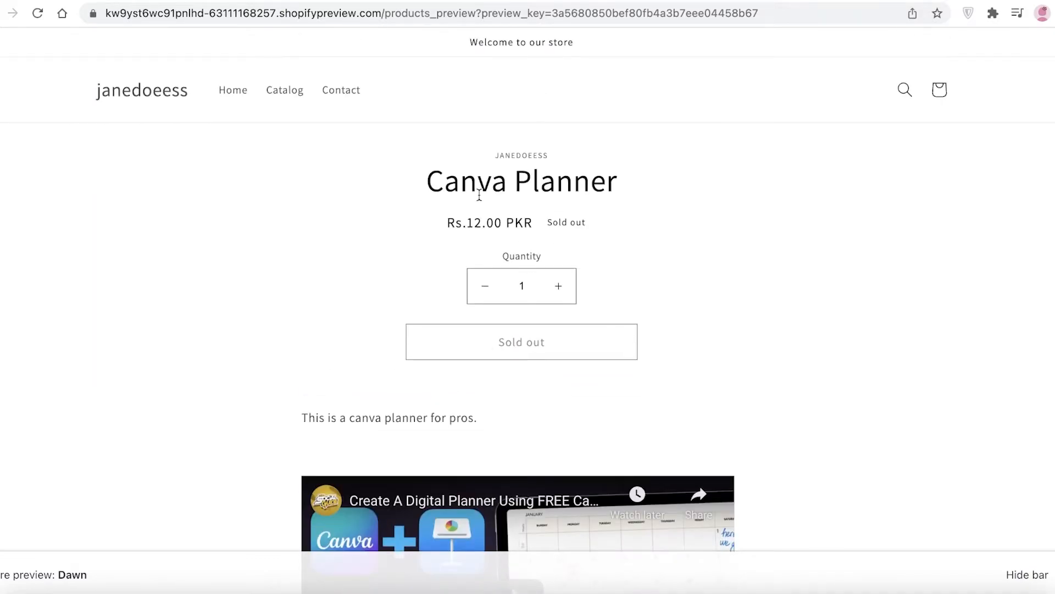
scroll(479, 195, "down", 6)
scroll(474, 200, "up", 6)
Reopen the Canva Planner product in the admin and review its description, embedded video and the editor's extra formatting options.
left_click(474, 1)
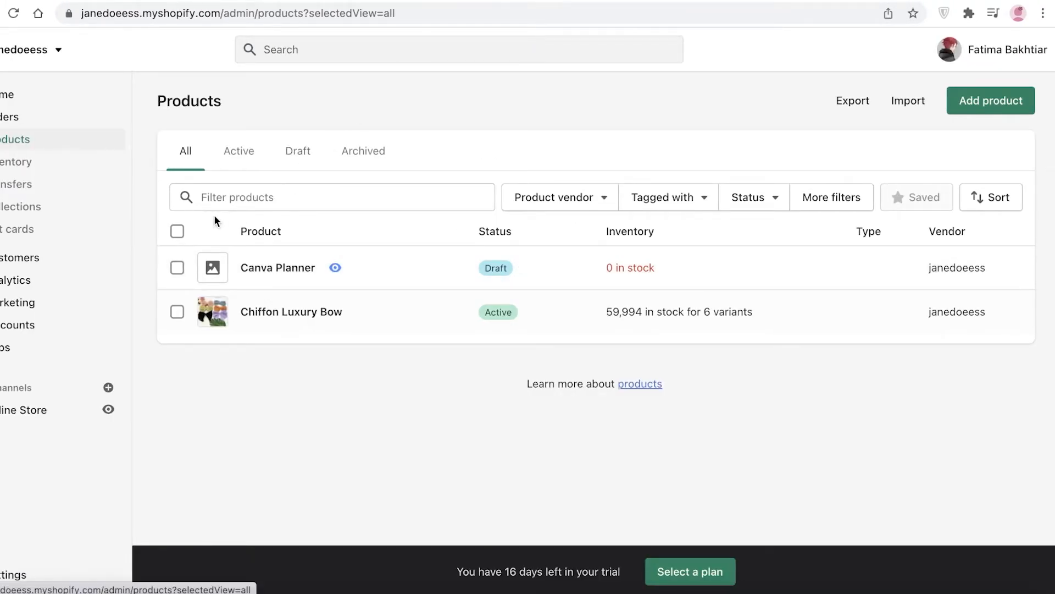
left_click(281, 273)
scroll(319, 272, "down", 7)
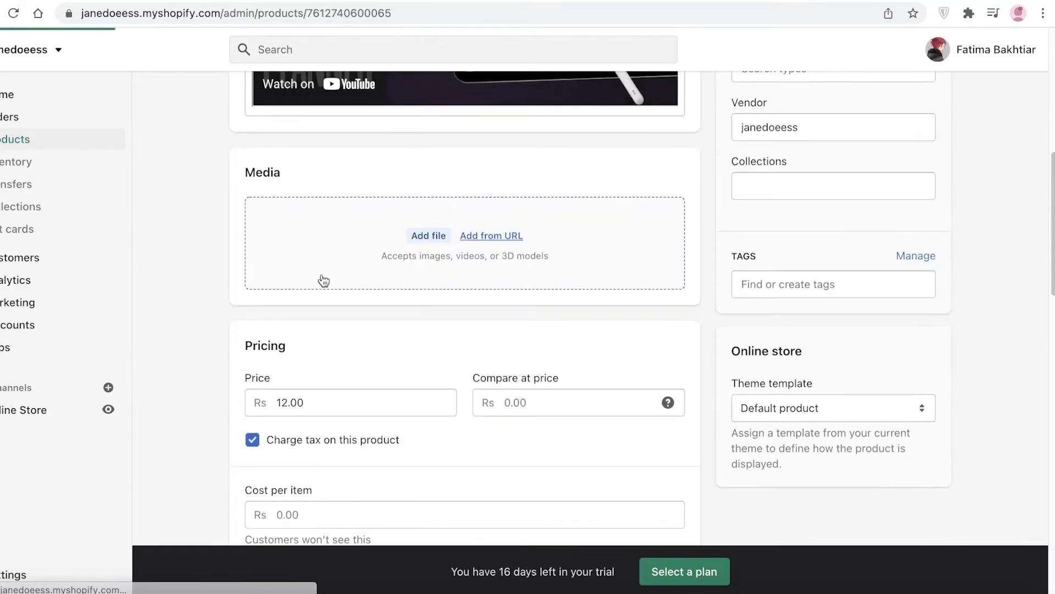
scroll(324, 280, "up", 8)
scroll(552, 214, "down", 7)
scroll(552, 218, "up", 4)
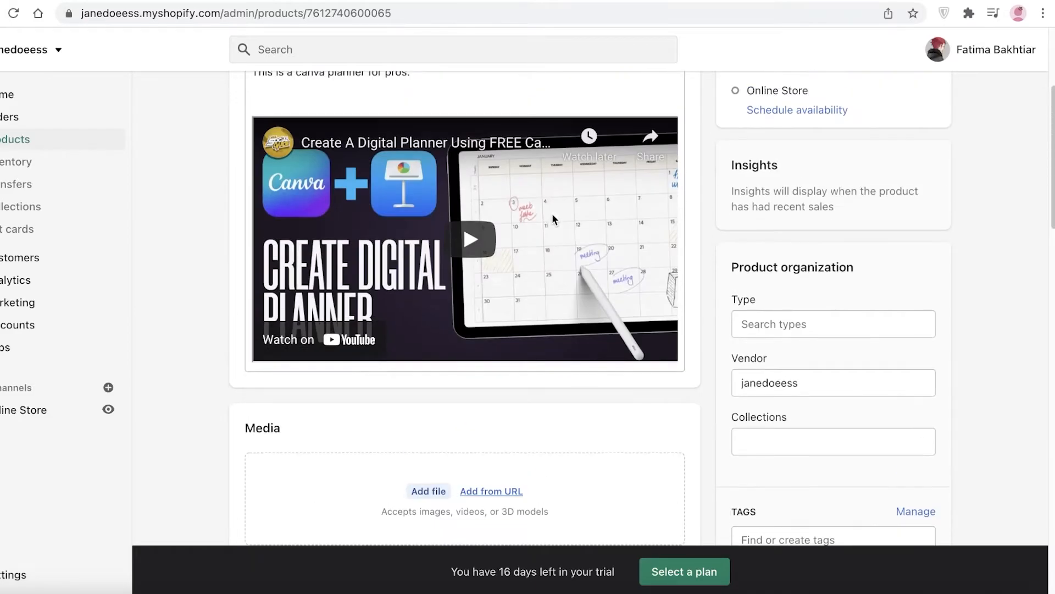
scroll(552, 218, "up", 3)
scroll(714, 192, "down", 1)
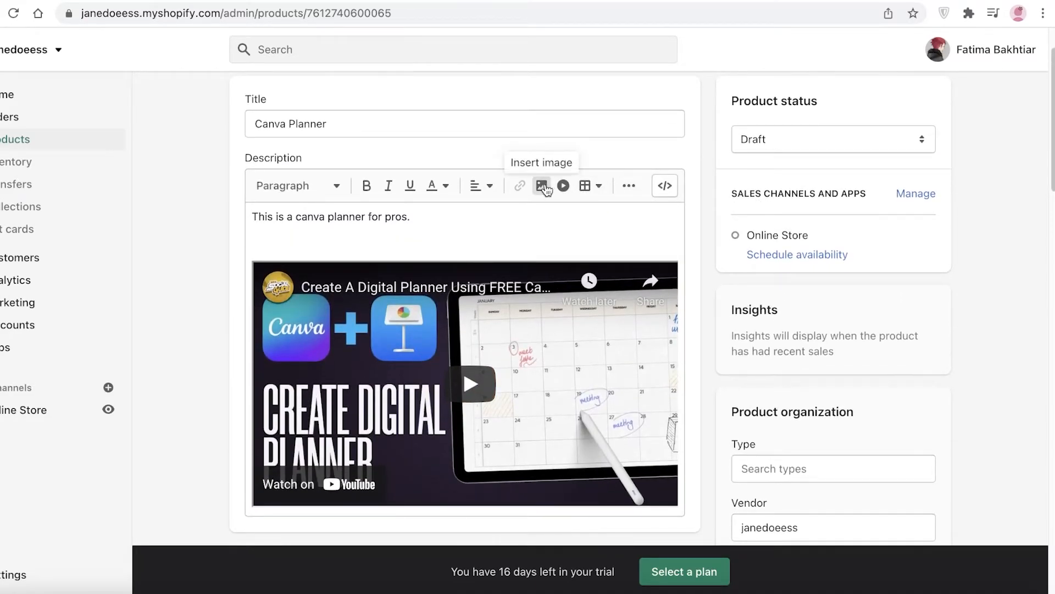
left_click(630, 189)
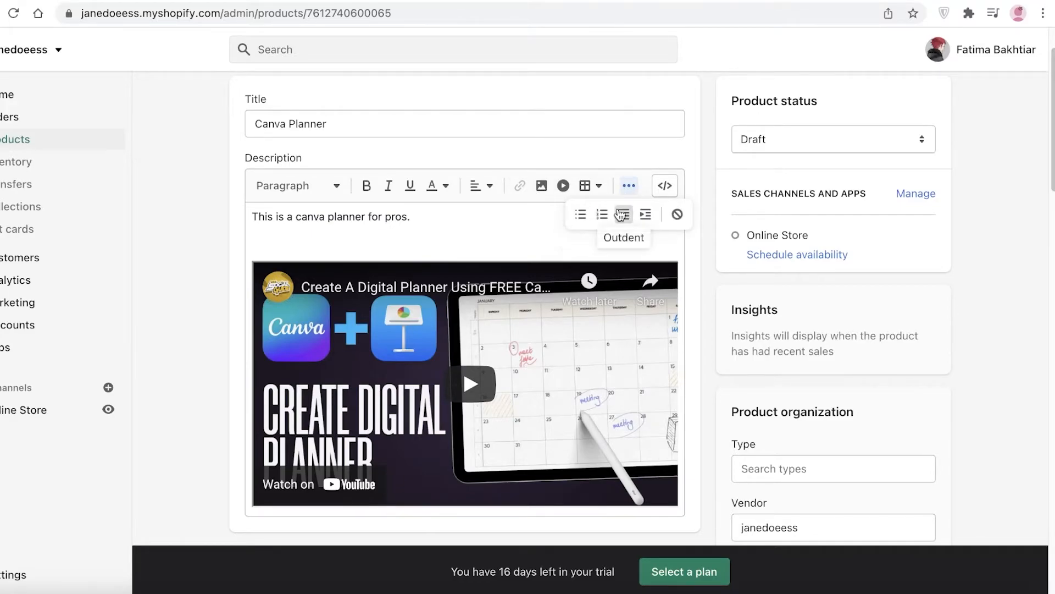
left_click(646, 153)
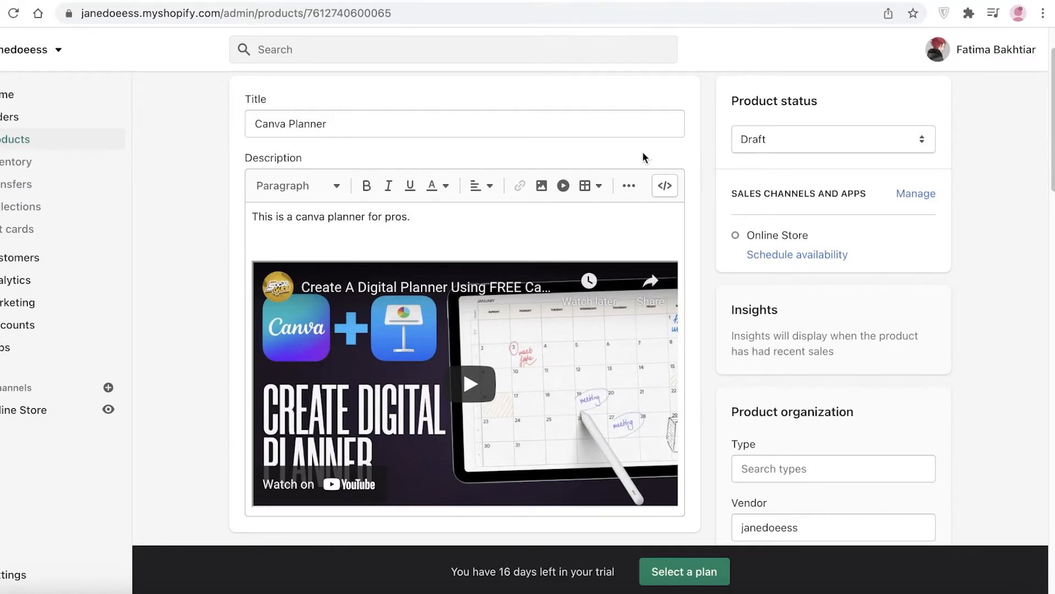
Return to the product preview, open the preview store's home page and look through its sections.
scroll(644, 152, "down", 15)
scroll(643, 156, "down", 7)
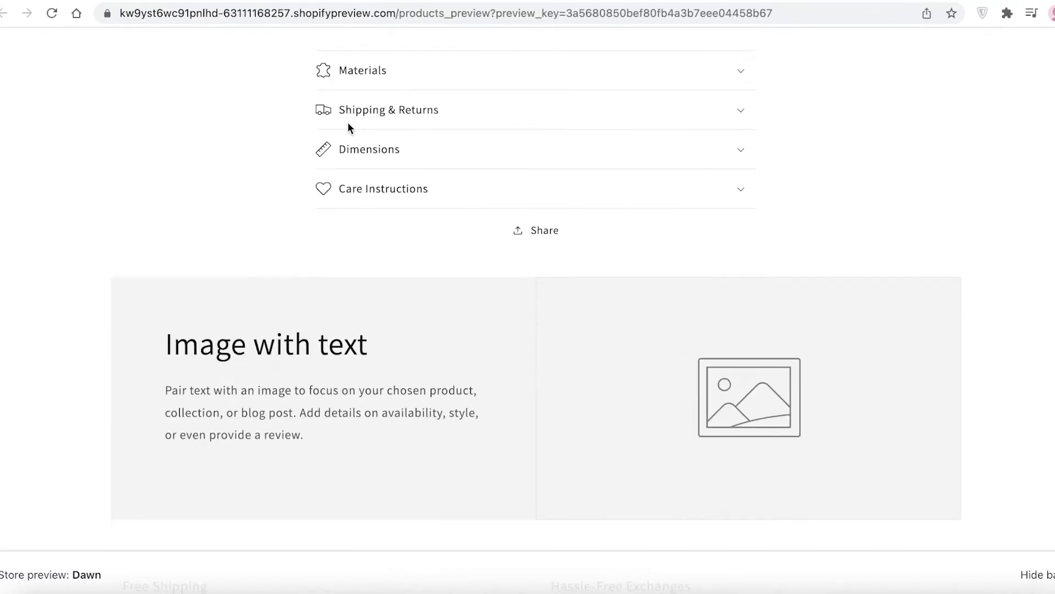
scroll(374, 201, "up", 6)
left_click(186, 73)
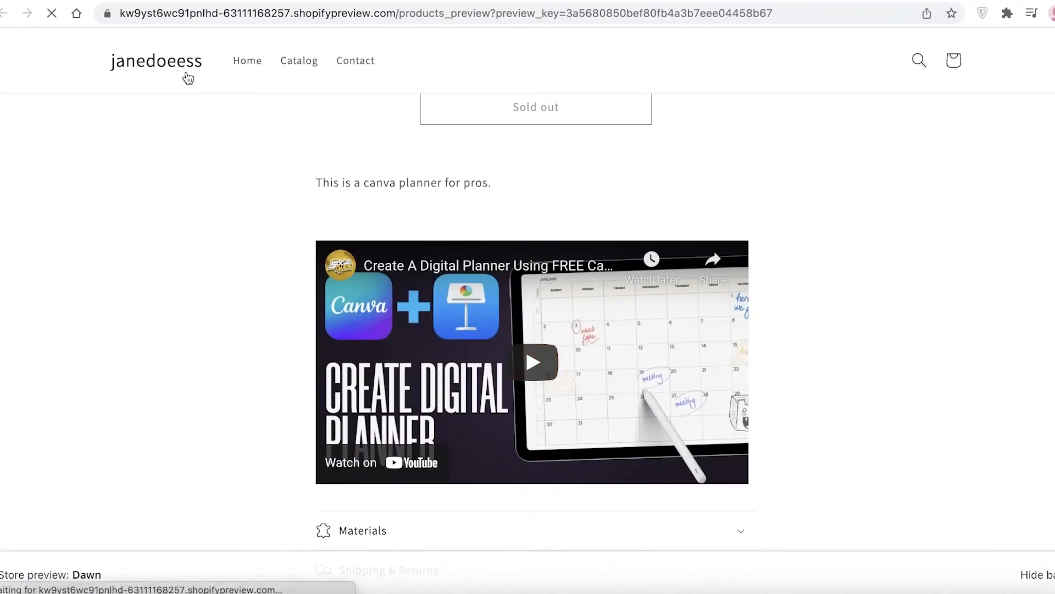
scroll(247, 272, "down", 10)
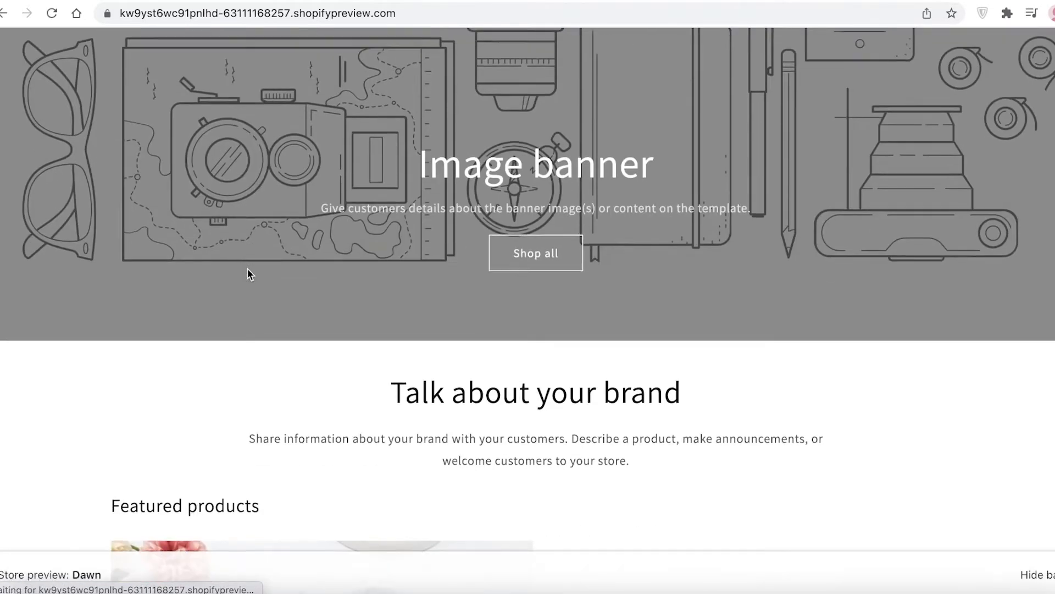
scroll(250, 281, "up", 8)
scroll(247, 277, "down", 12)
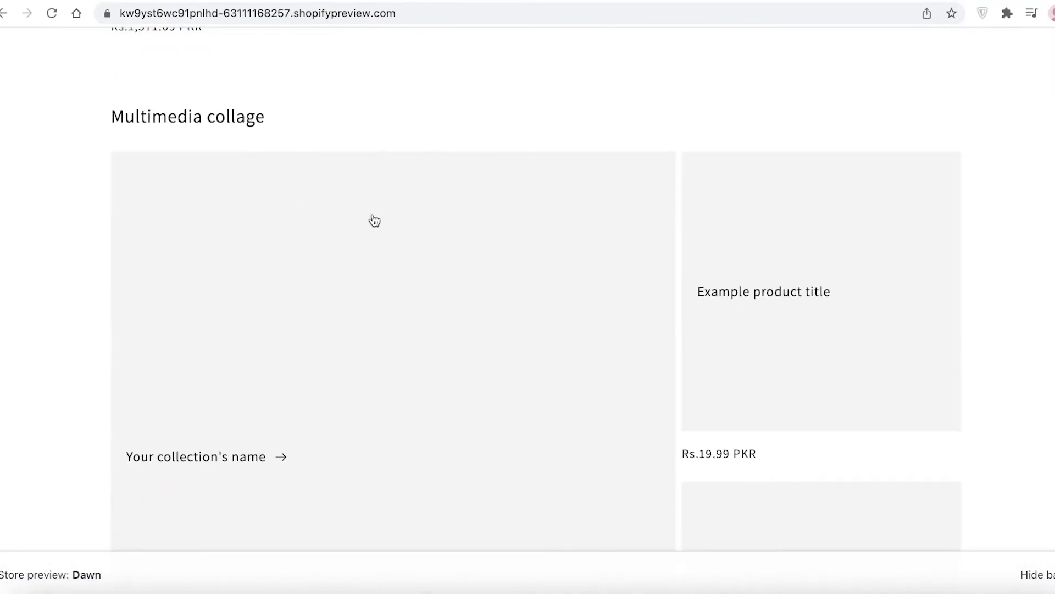
scroll(611, 291, "down", 10)
scroll(612, 292, "up", 15)
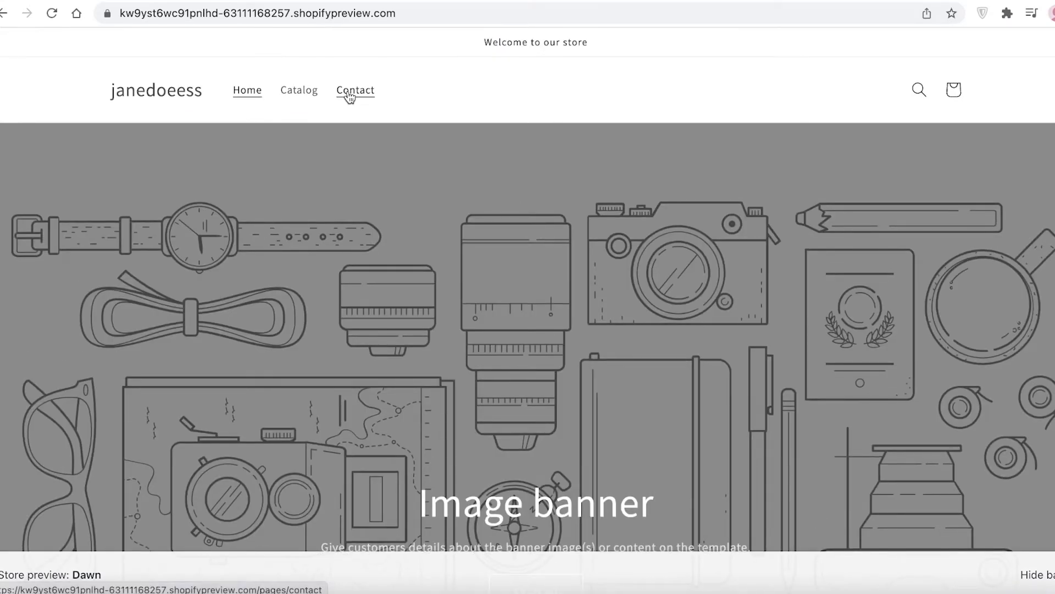
Check the live store's catalog page against the Canva Planner admin page and the featured products in the store preview.
left_click(785, 1)
scroll(616, 101, "down", 1)
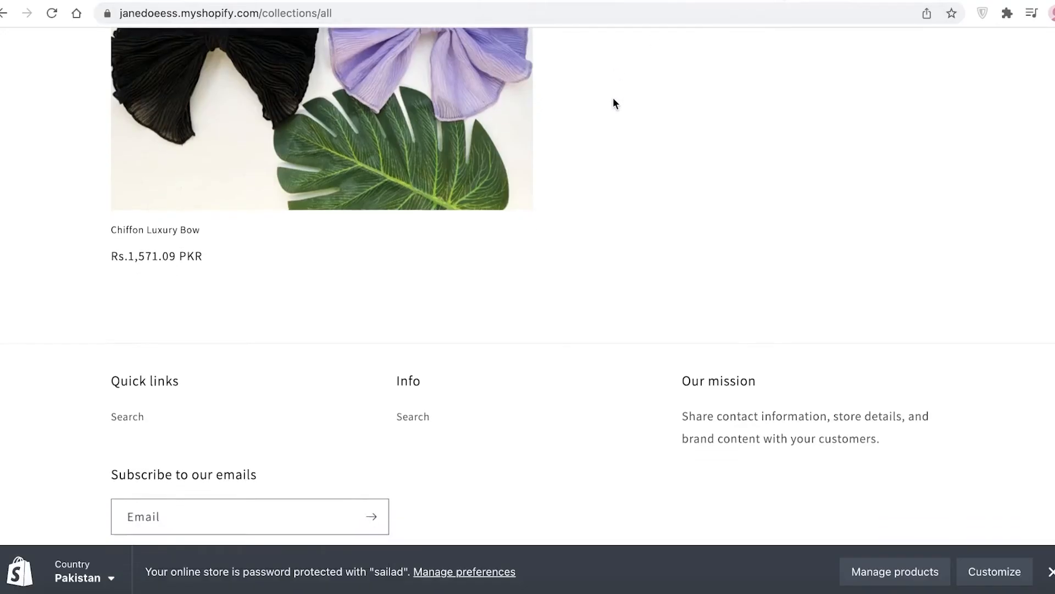
scroll(617, 101, "up", 9)
left_click(572, 1)
left_click(498, 1)
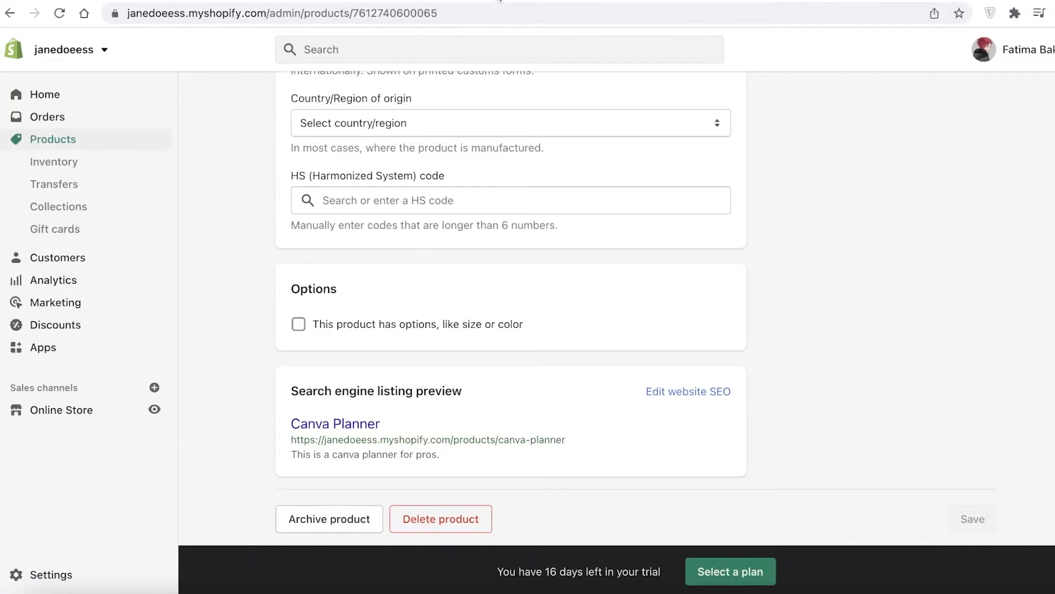
scroll(563, 170, "up", 10)
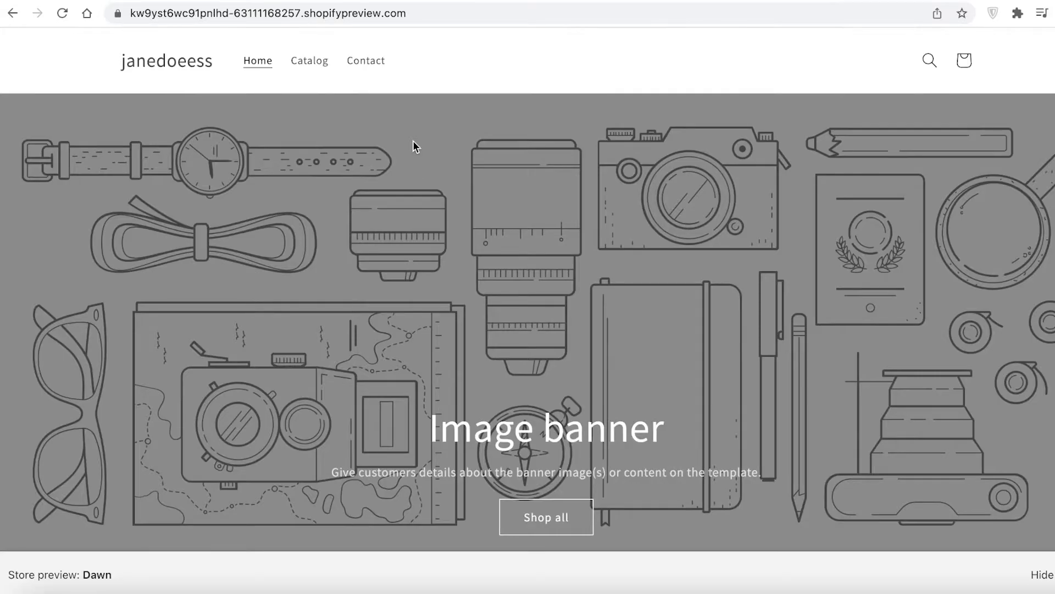
scroll(413, 141, "down", 1)
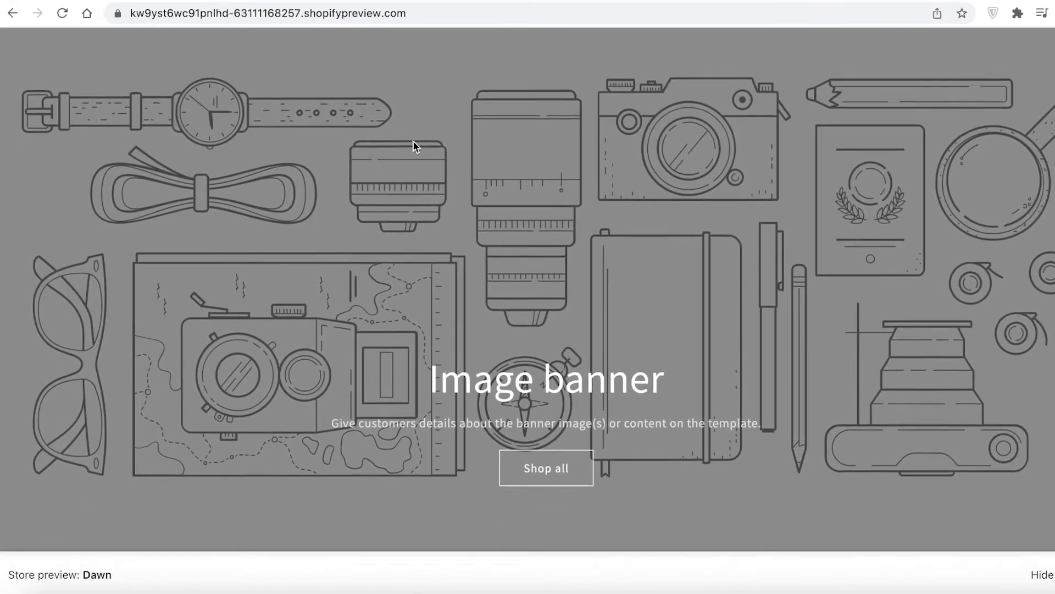
scroll(413, 145, "down", 5)
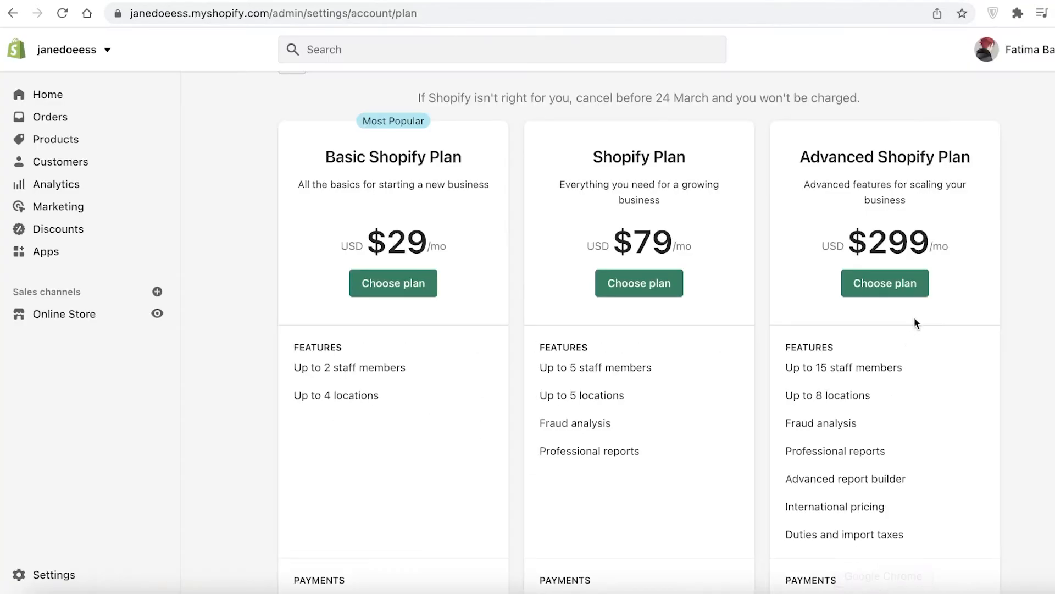
Open the plan selection page, compare the features and payment fees of the three Shopify plans, and return to the product list.
scroll(935, 327, "up", 1)
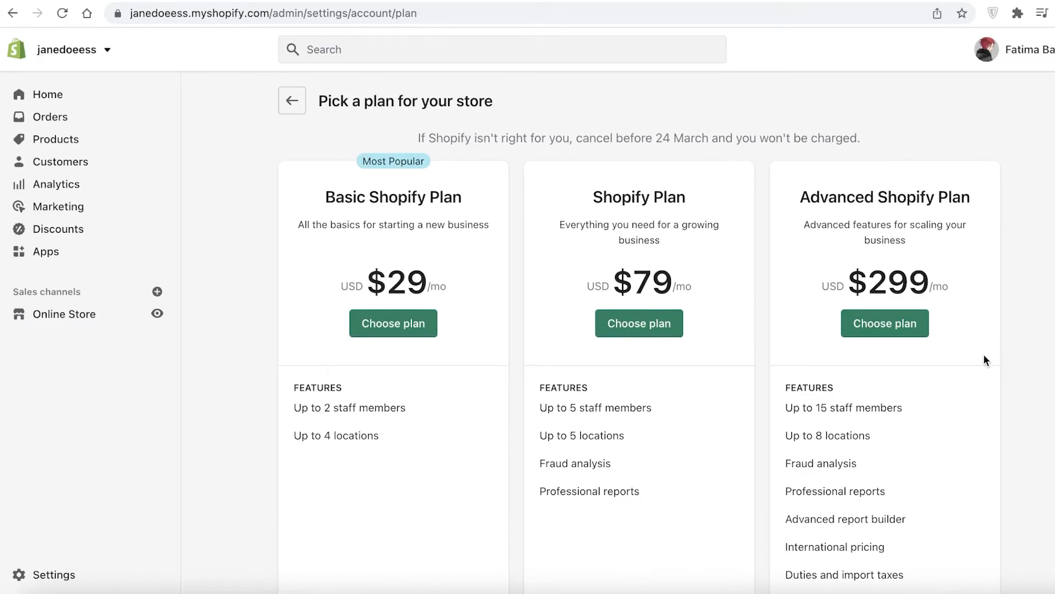
scroll(984, 355, "down", 1)
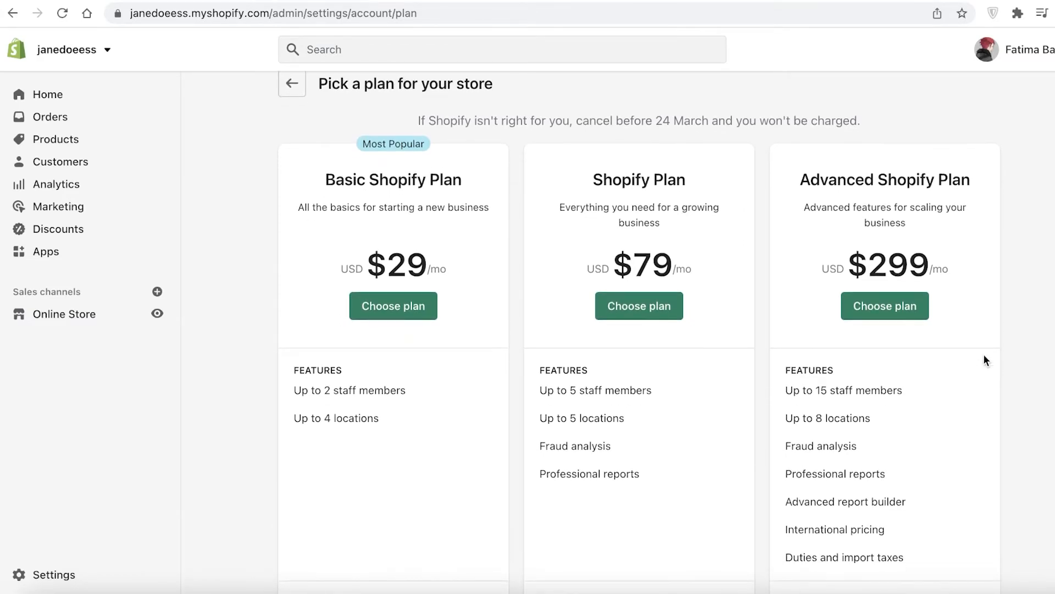
scroll(984, 355, "down", 1)
scroll(983, 360, "down", 1)
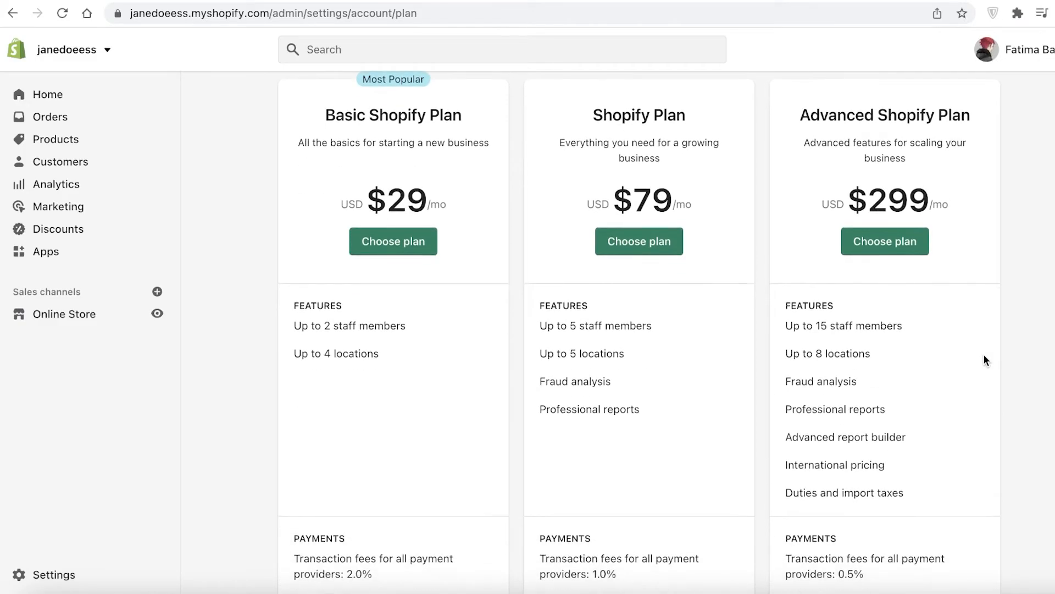
scroll(984, 355, "down", 1)
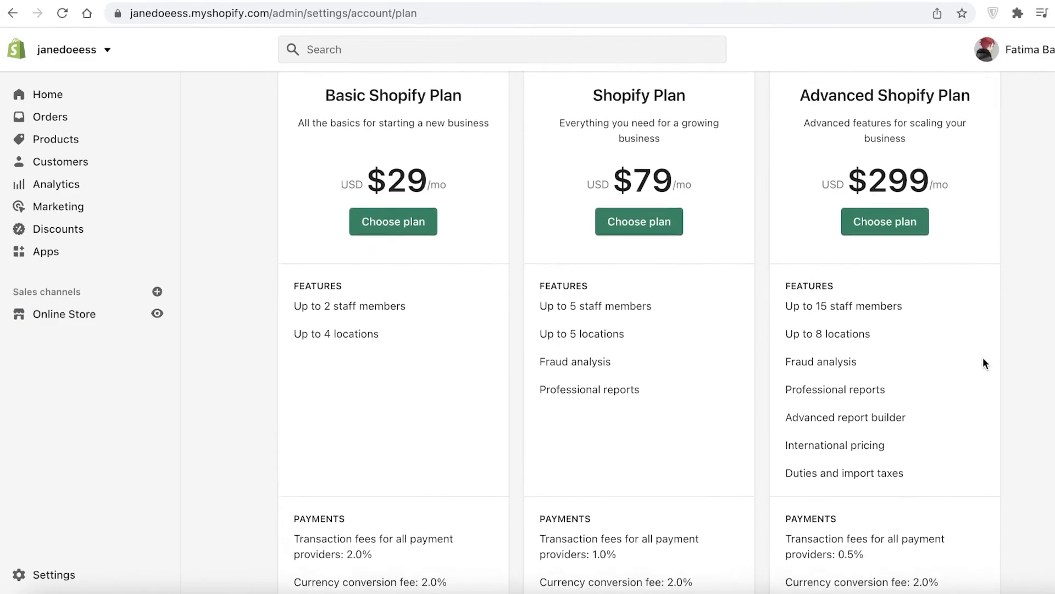
scroll(982, 358, "up", 2)
scroll(982, 357, "down", 3)
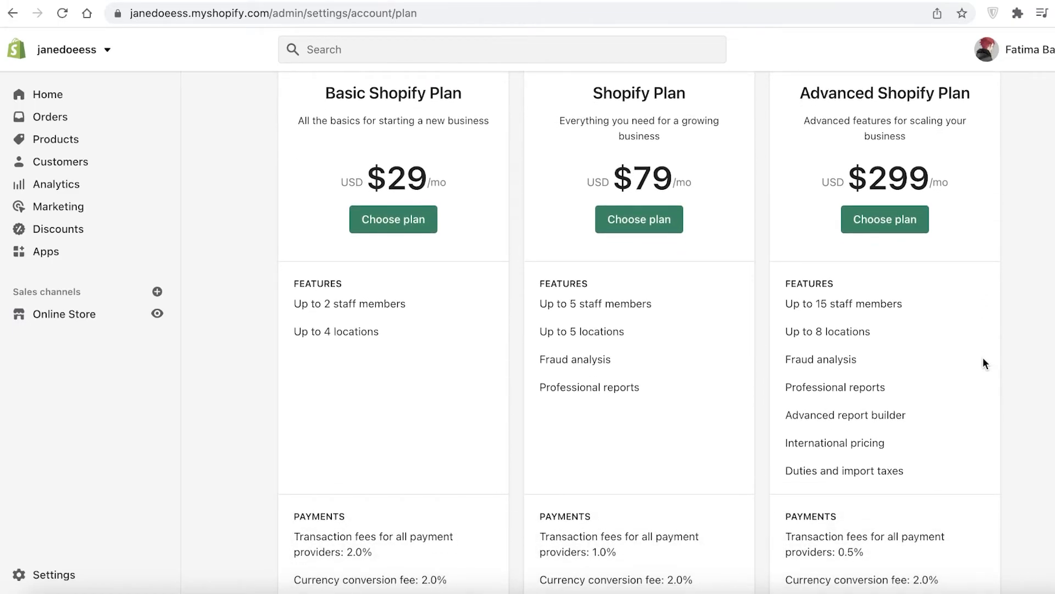
scroll(983, 360, "down", 1)
scroll(983, 358, "down", 2)
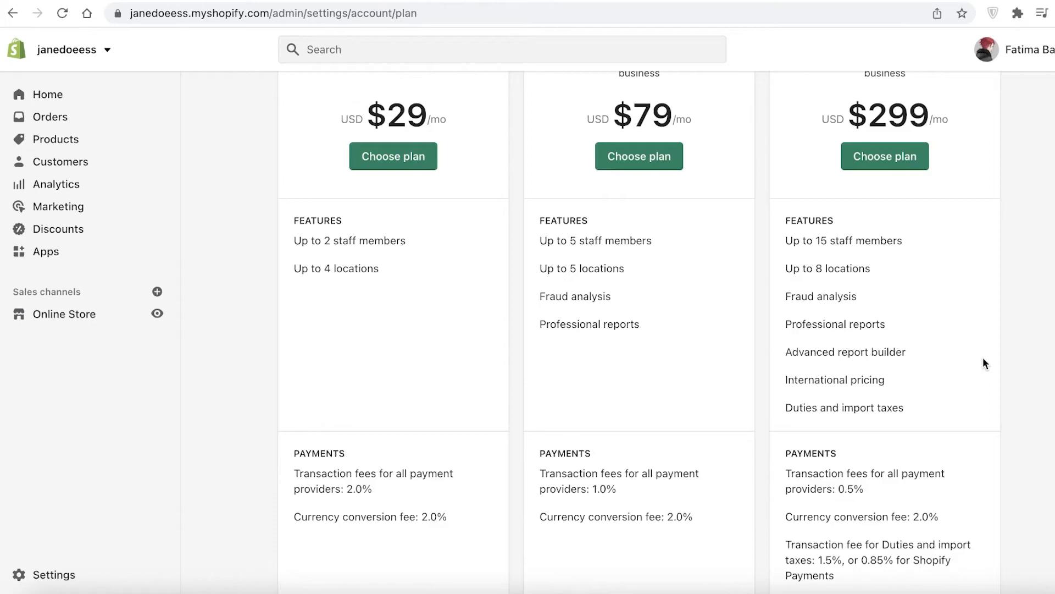
scroll(983, 357, "down", 10)
scroll(982, 355, "up", 15)
scroll(982, 355, "down", 5)
scroll(982, 360, "up", 2)
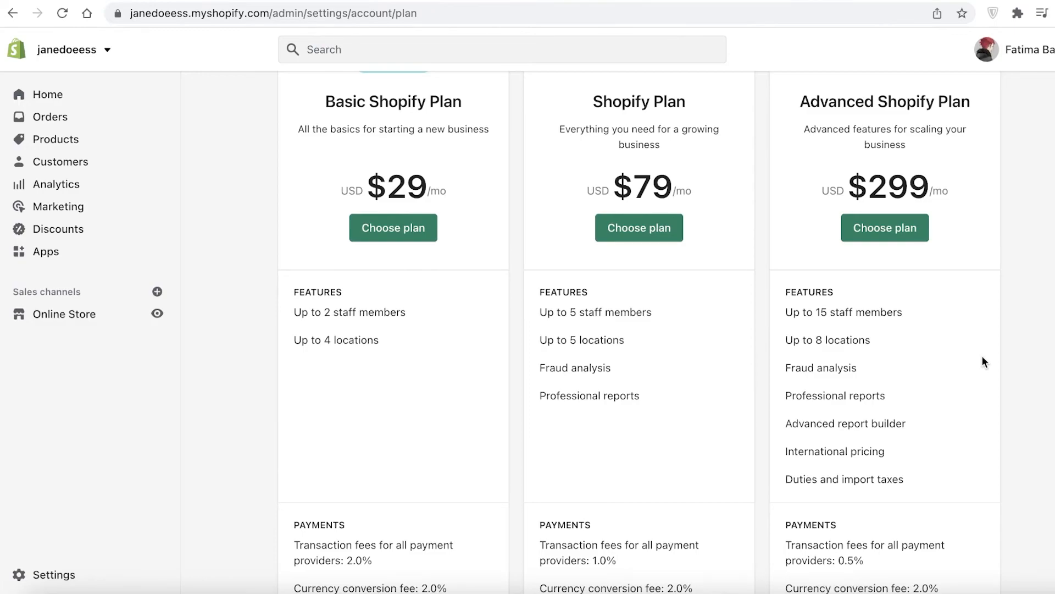
scroll(982, 357, "down", 9)
scroll(977, 366, "up", 11)
scroll(362, 294, "down", 7)
scroll(362, 294, "up", 7)
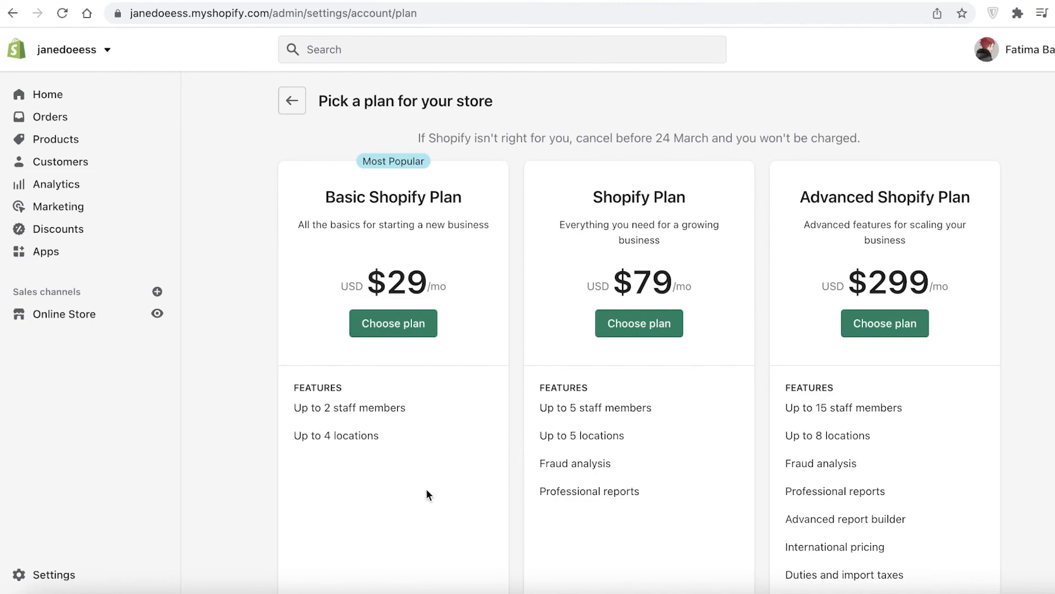
scroll(425, 489, "down", 8)
left_click(56, 139)
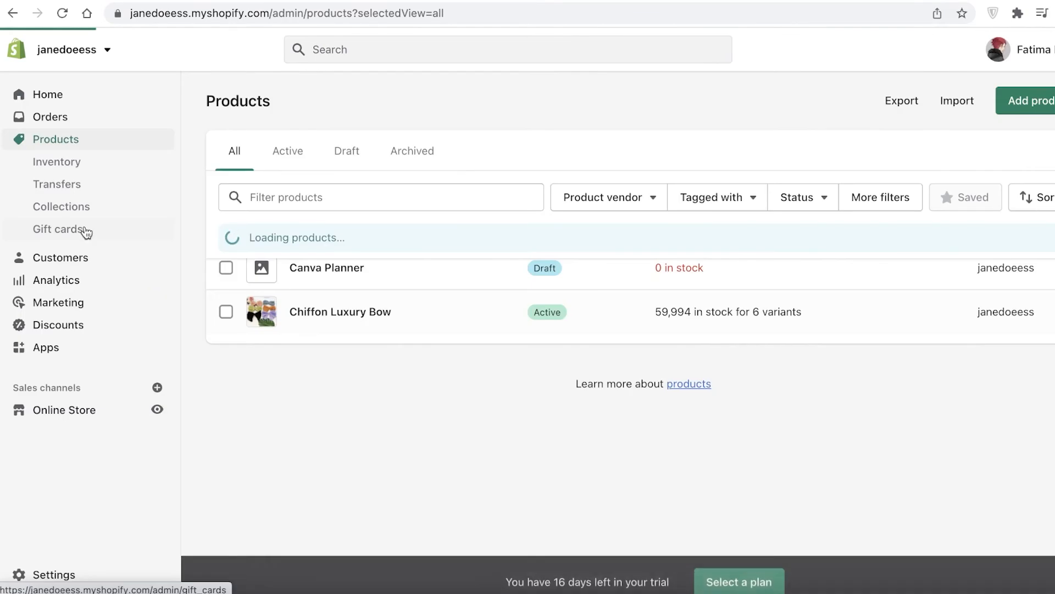